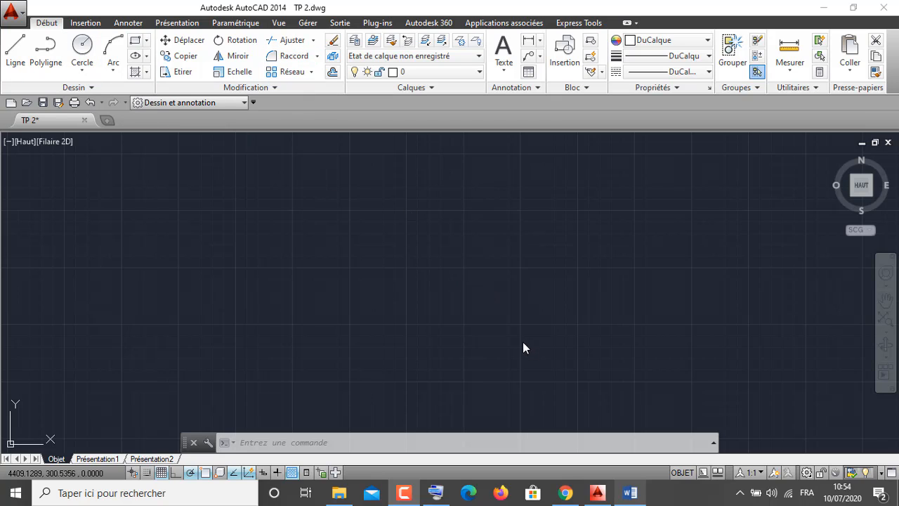
# Switch to the Word exercise sheet and arrange it side by side with the AutoCAD drawing
pyautogui.click(630, 492)
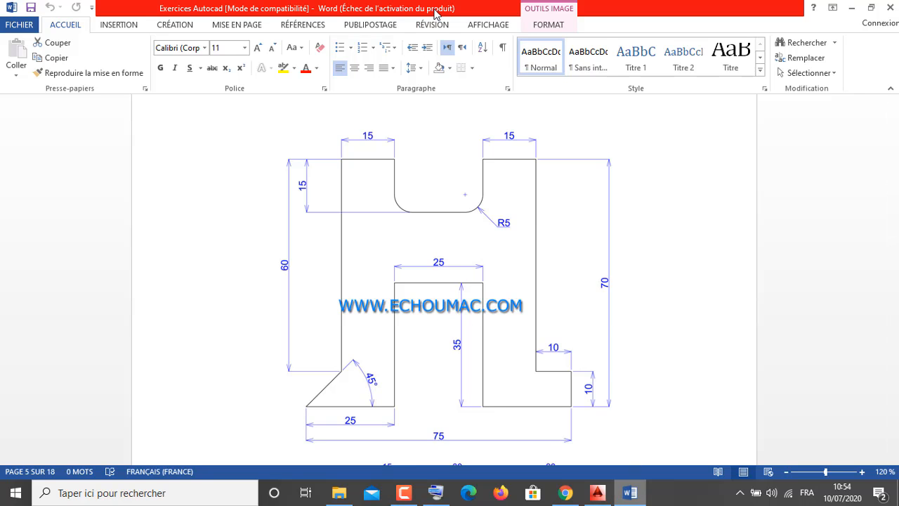
pyautogui.moveTo(437, 15); pyautogui.dragTo(2, 22)
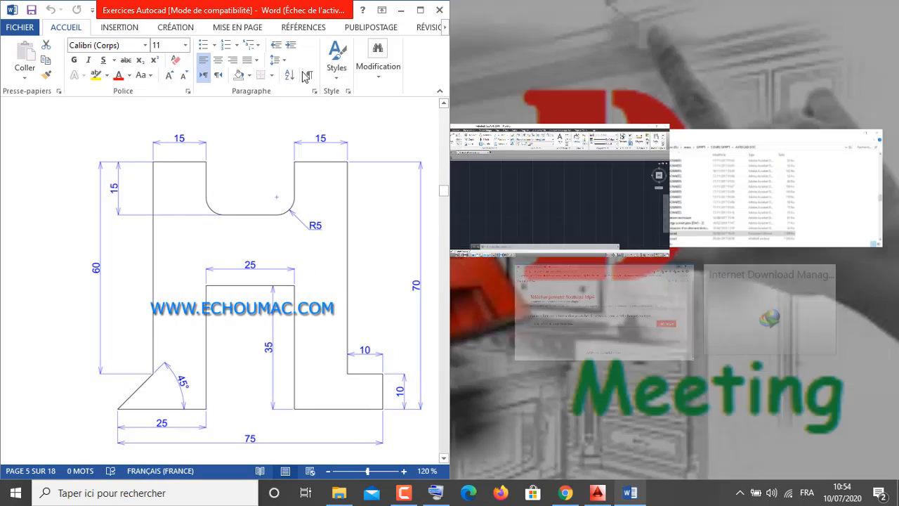
pyautogui.click(564, 158)
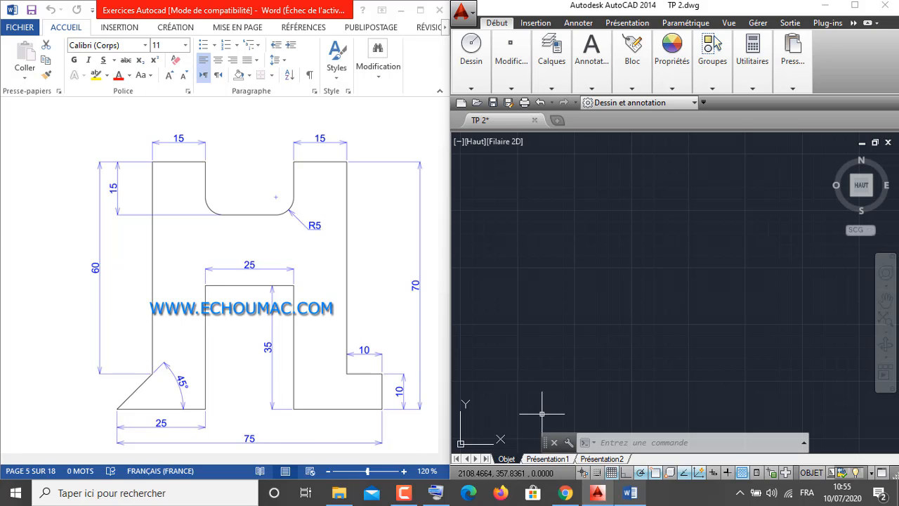
# Set the drawing limits with the default lower-left corner and an upper-right corner of 100,100
pyautogui.click(623, 441)
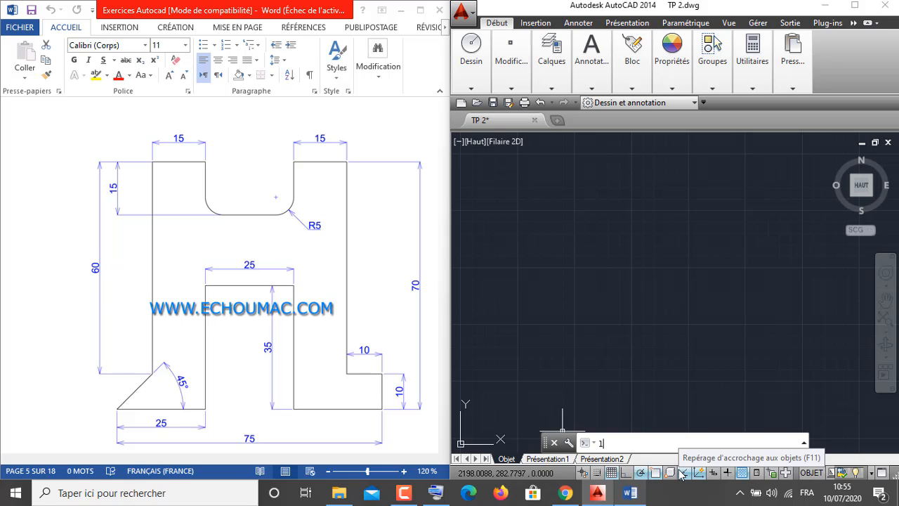
pyautogui.click(679, 470)
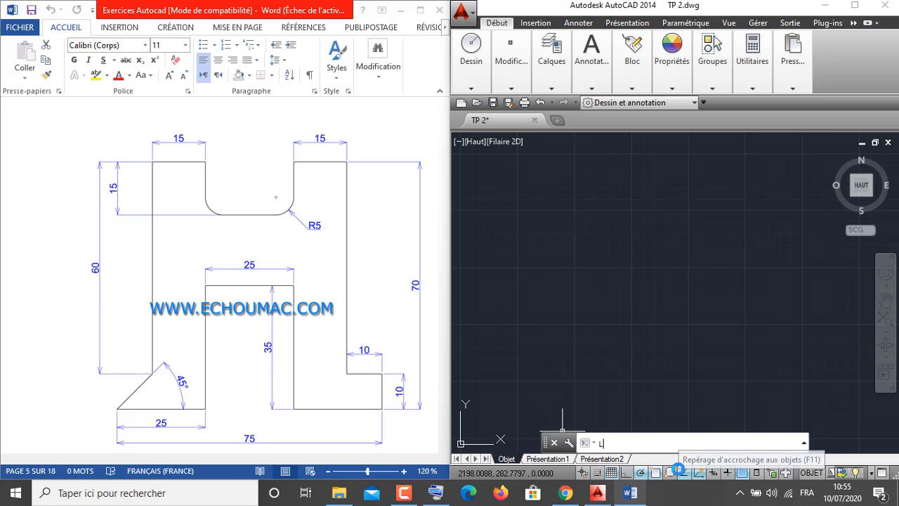
pyautogui.write('Li')
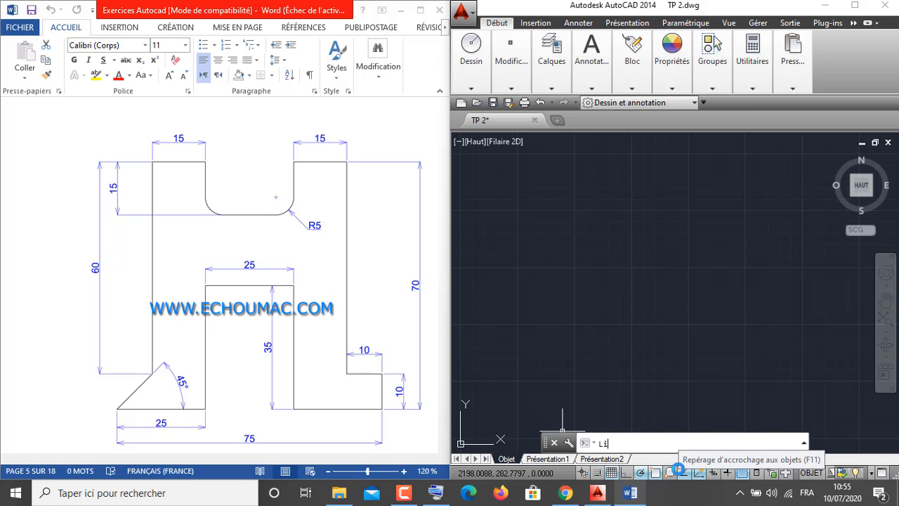
pyautogui.write('mi')
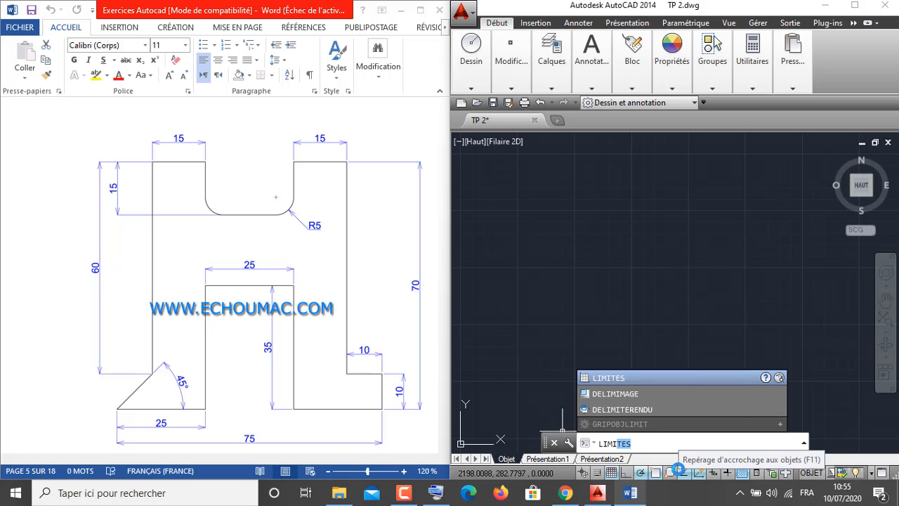
pyautogui.press('Return')
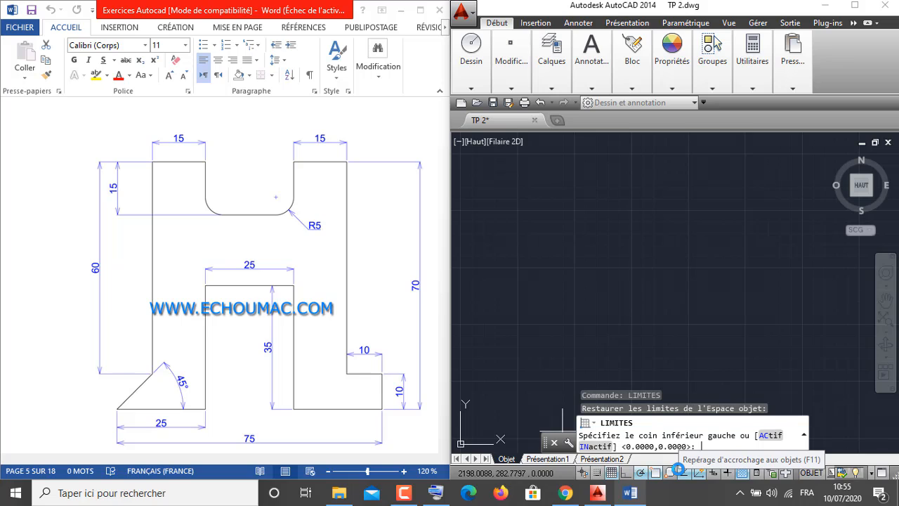
pyautogui.press('Return')
pyautogui.write('100')
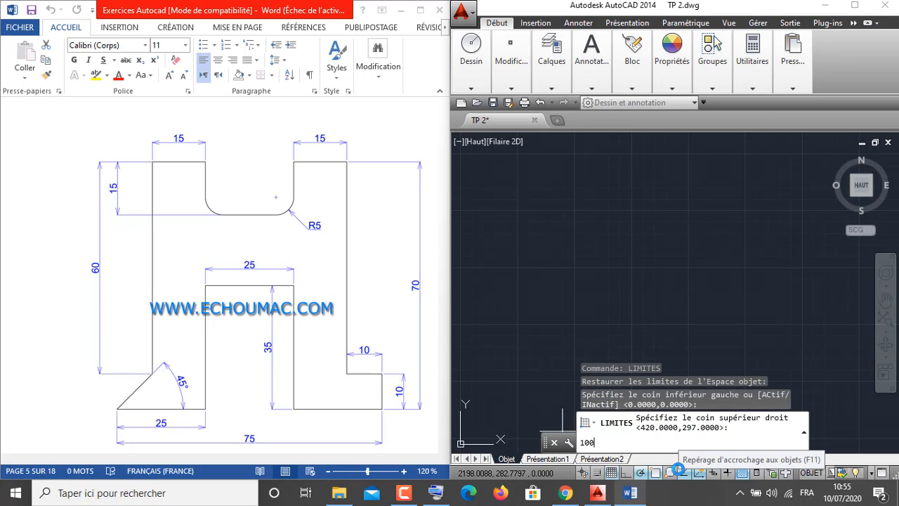
pyautogui.write(',100')
pyautogui.press('Return')
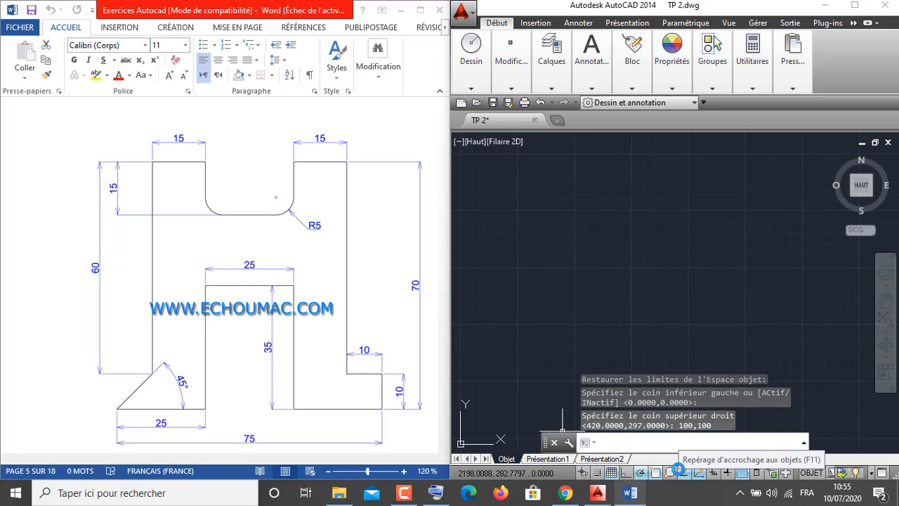
# Zoom the drawing view with the Tout option to show the full limits
pyautogui.write('z')
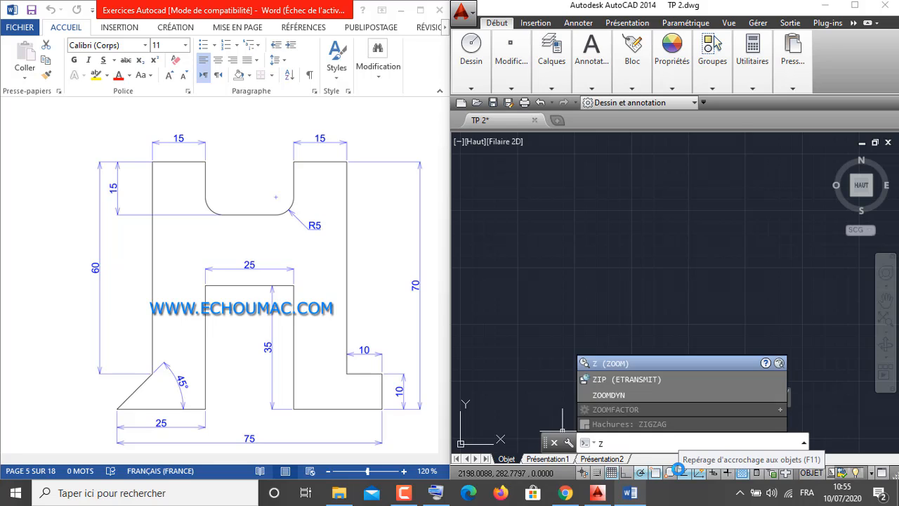
pyautogui.press('Return')
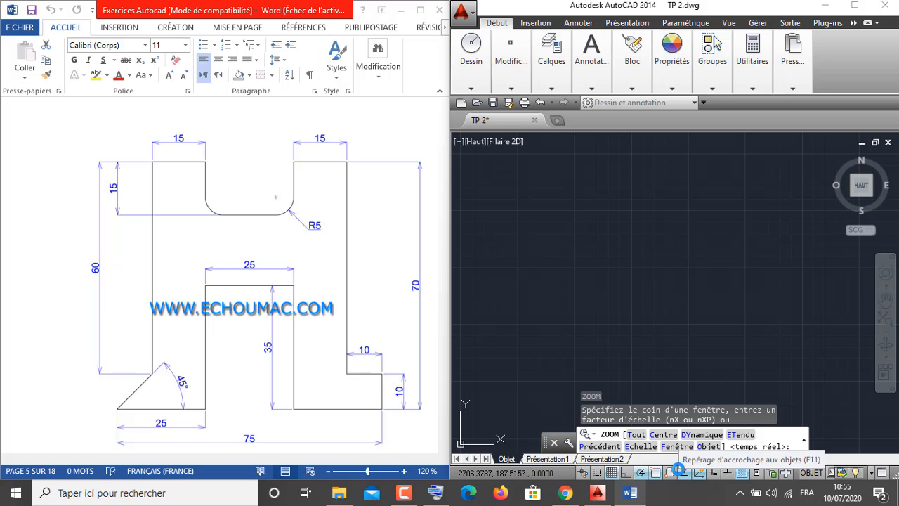
pyautogui.write('t')
pyautogui.press('Return')
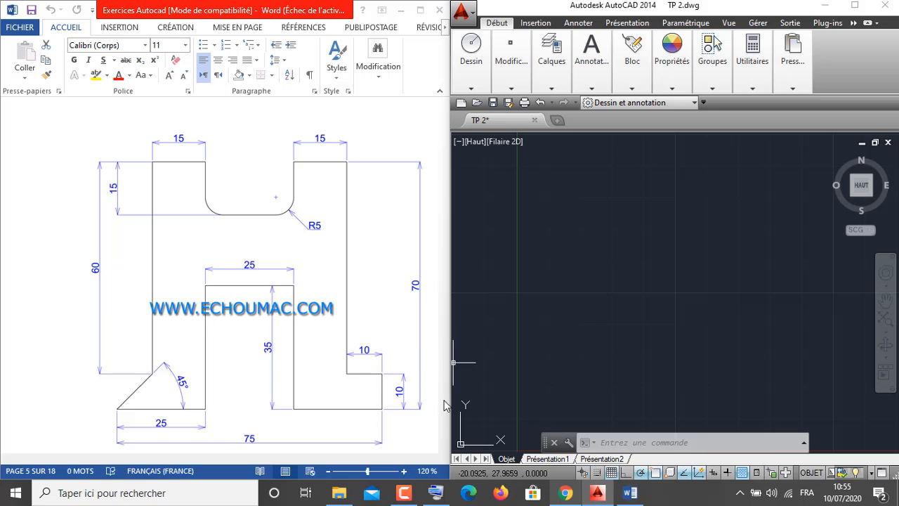
# Start a polyline with Ortho on at the profile's lower-left corner and draw a 25-unit horizontal segment to the right
pyautogui.click(472, 90)
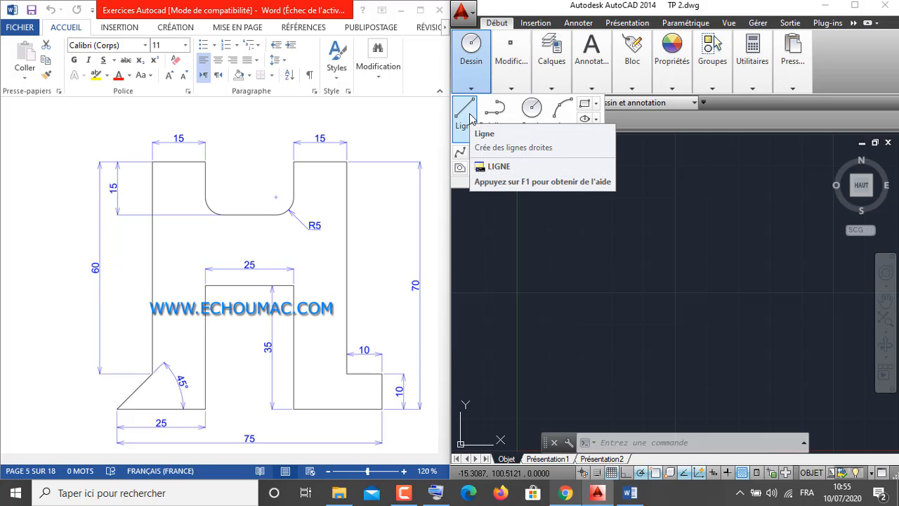
pyautogui.click(494, 112)
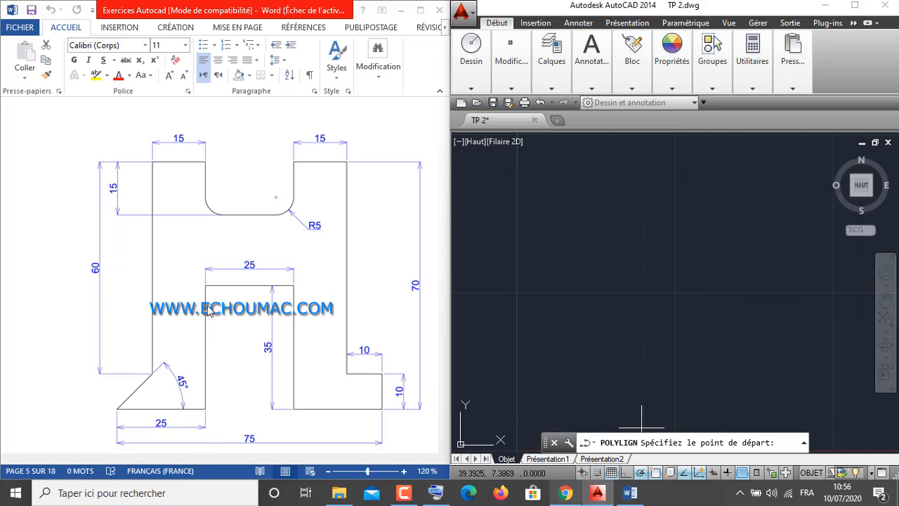
pyautogui.click(624, 473)
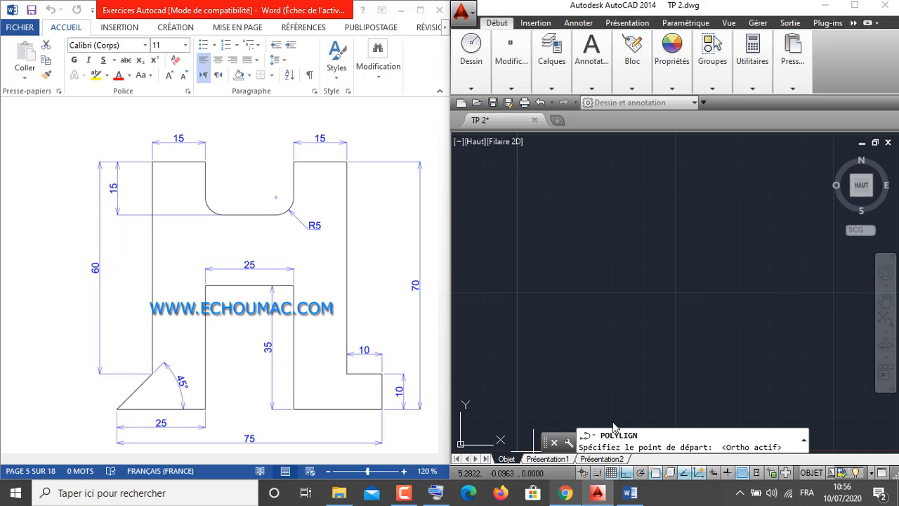
pyautogui.click(524, 374)
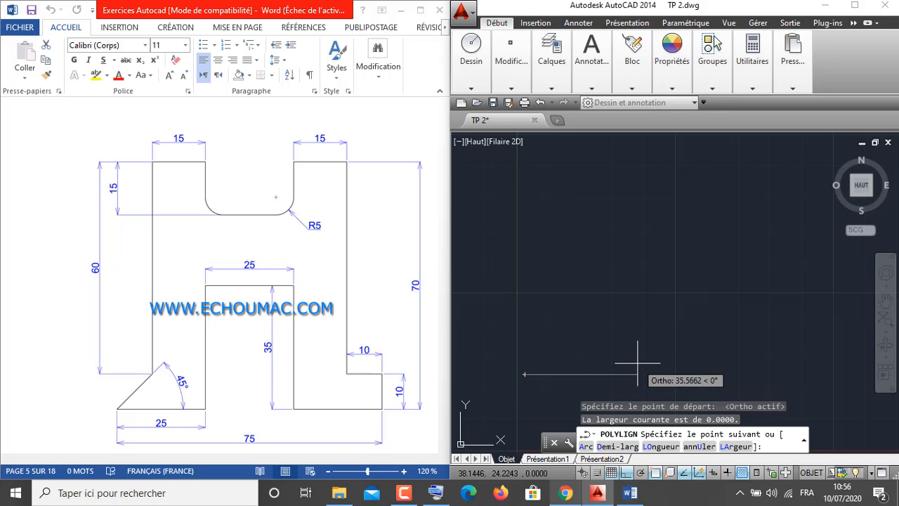
pyautogui.write('2')
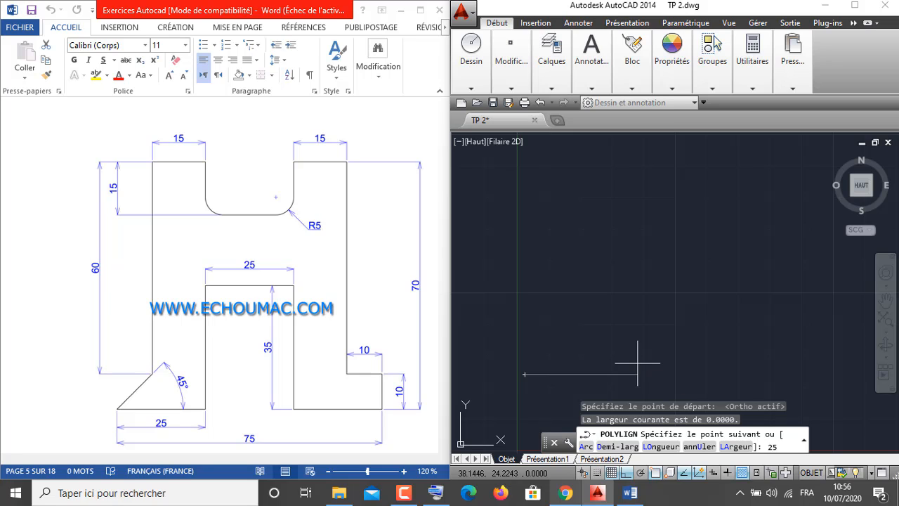
pyautogui.write('5')
pyautogui.press('Return')
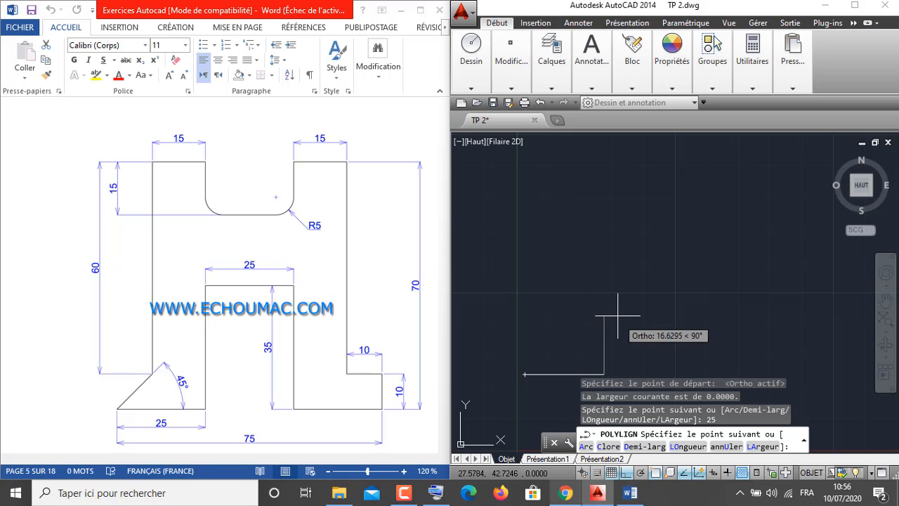
# Continue the polyline around the lower central opening: 35 units up, 25 right and 35 down
pyautogui.write('35')
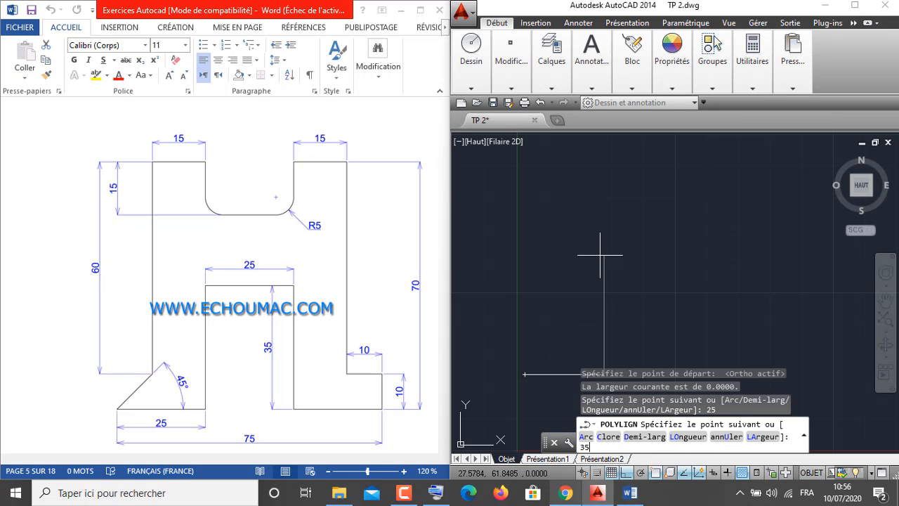
pyautogui.press('Return')
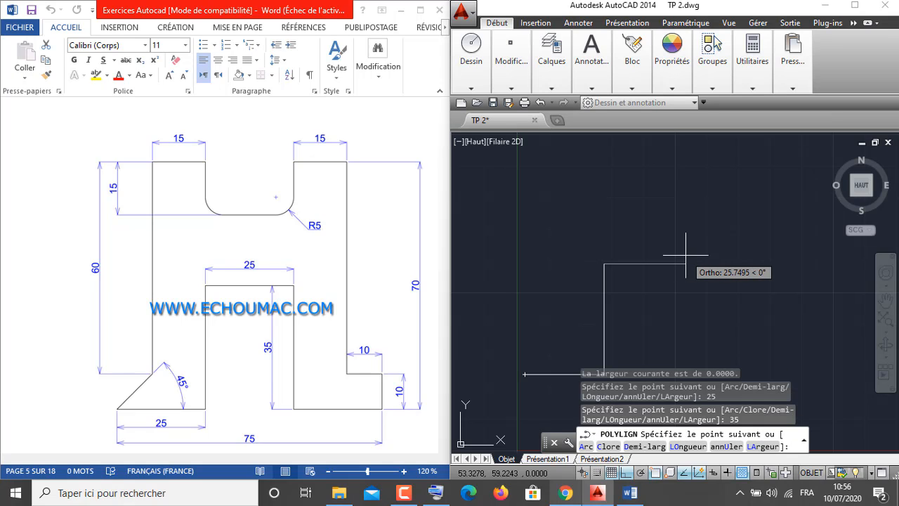
pyautogui.write('25')
pyautogui.press('Return')
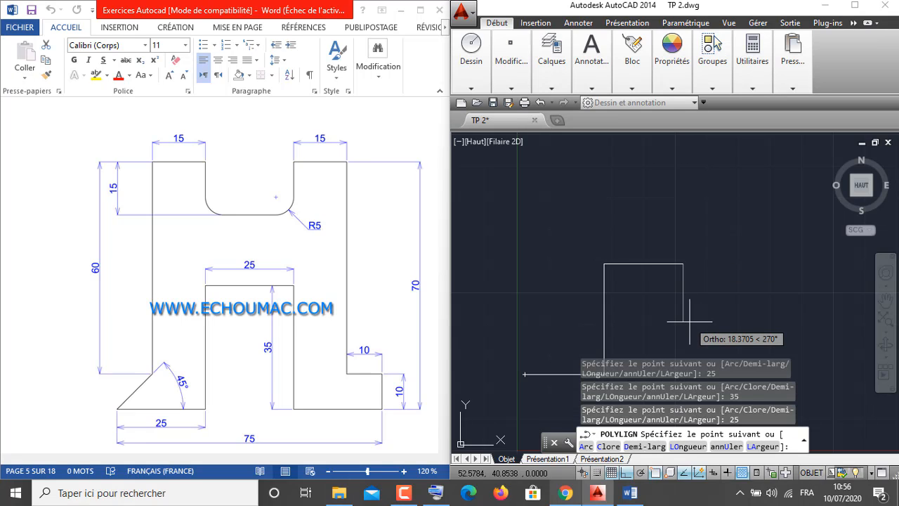
pyautogui.write('3')
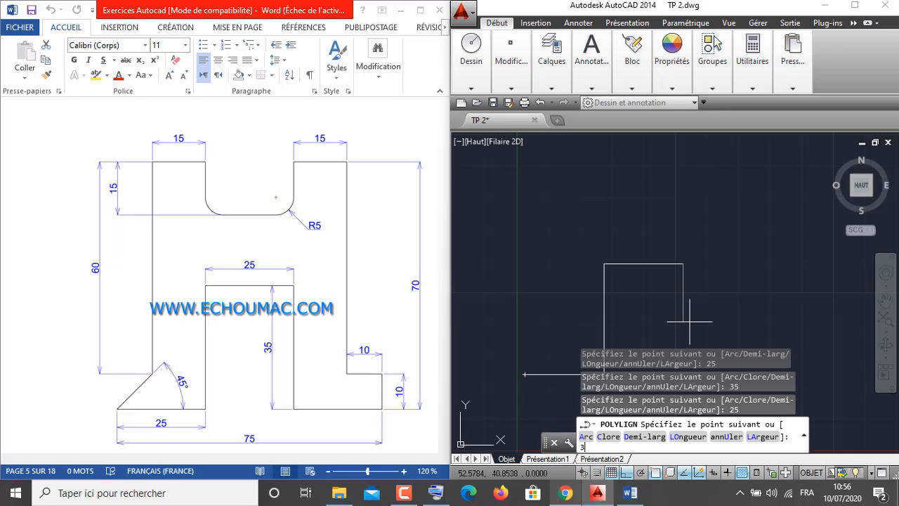
pyautogui.write('5')
pyautogui.press('Return')
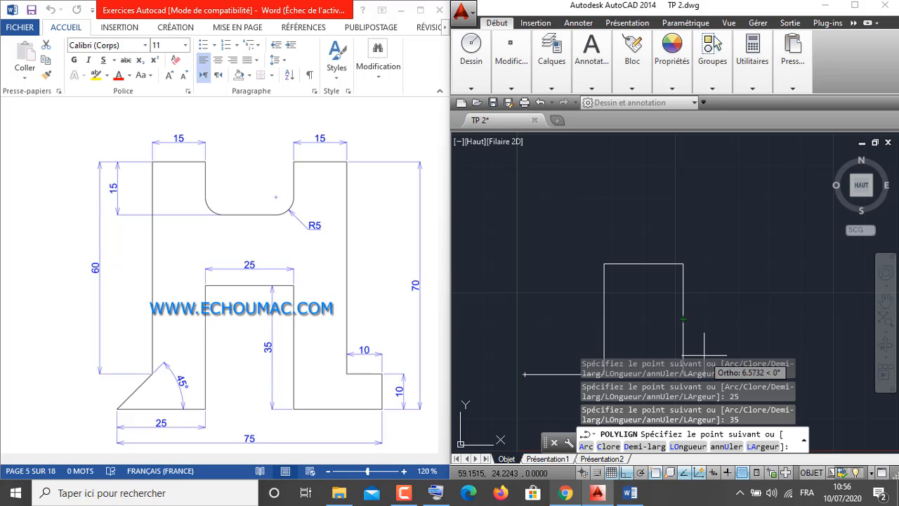
# Outline the right foot with polyline segments of 25 units right, 10 up and 10 left
pyautogui.scroll(-2, 710, 366)
pyautogui.moveTo(710, 365); pyautogui.dragTo(636, 313, button='middle')
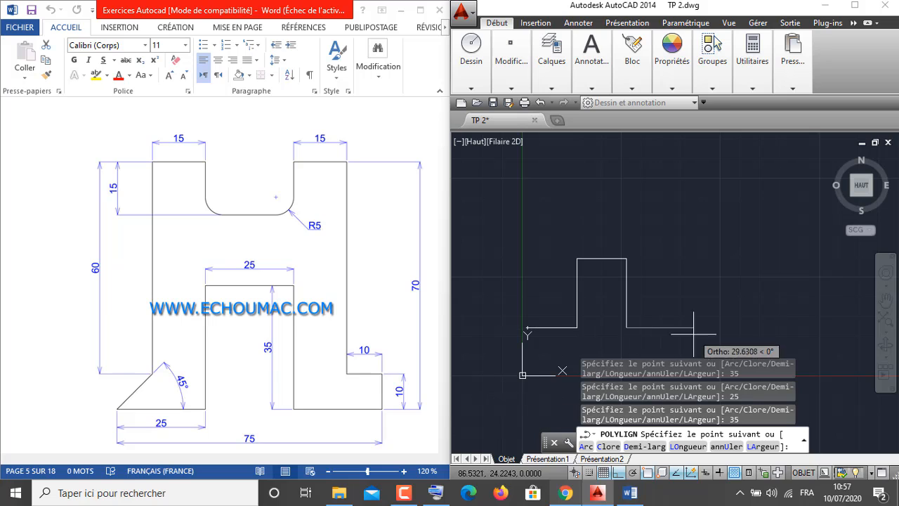
pyautogui.write('5')
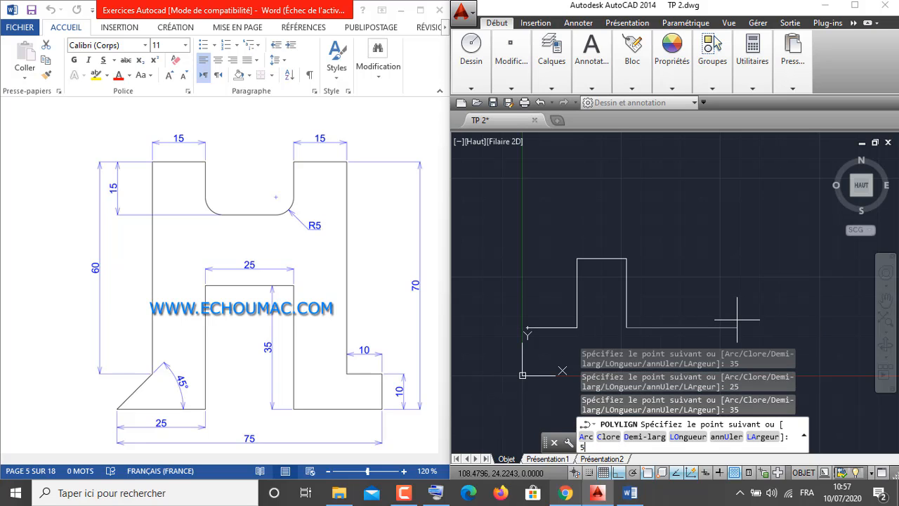
pyautogui.press('BackSpace')
pyautogui.write('25')
pyautogui.press('Return')
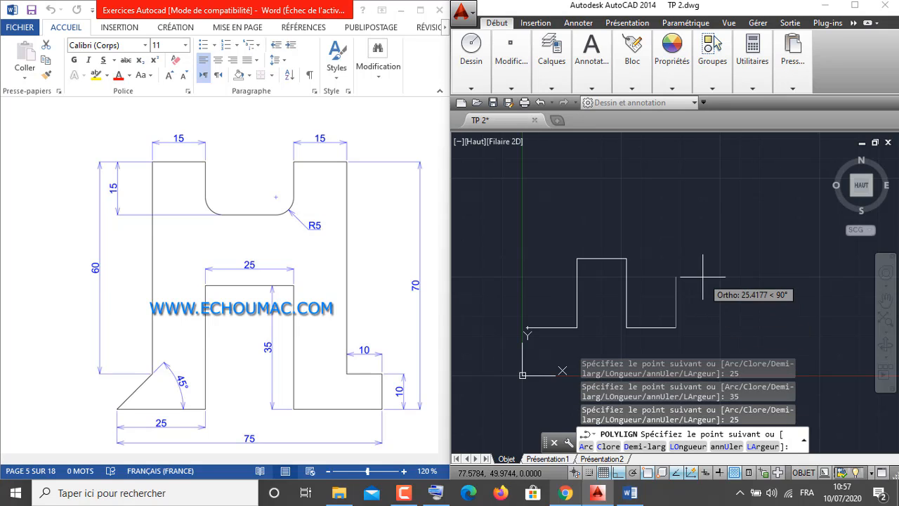
pyautogui.write('10')
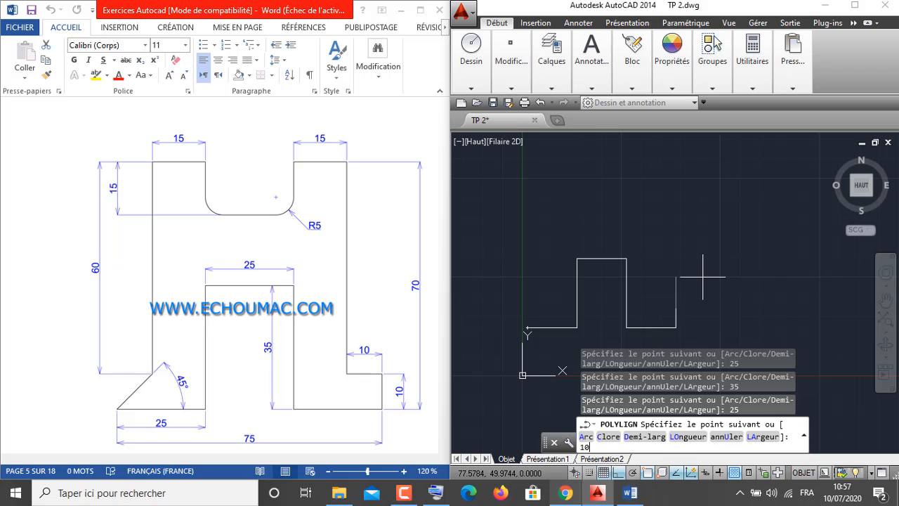
pyautogui.press('Return')
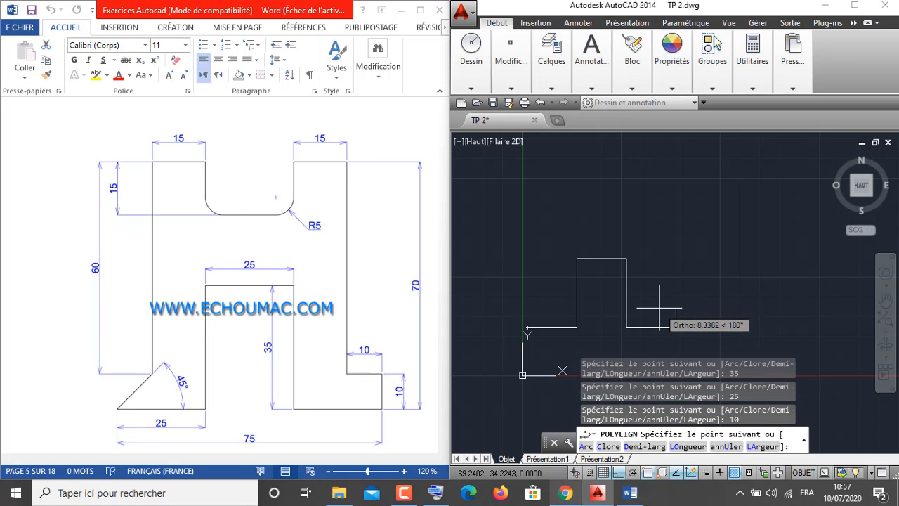
pyautogui.write('10')
pyautogui.press('Return')
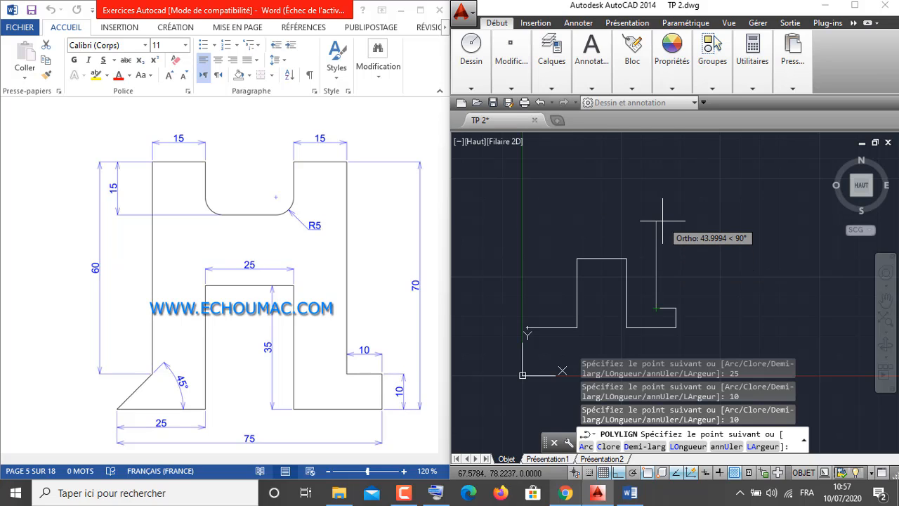
# Continue the polyline along the right upright with segments of 60 units up and 15 left
pyautogui.write('60')
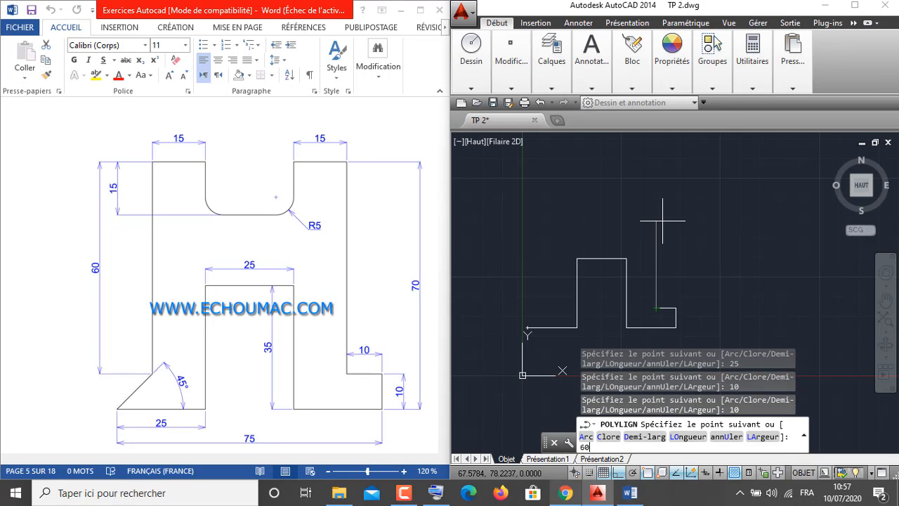
pyautogui.press('Return')
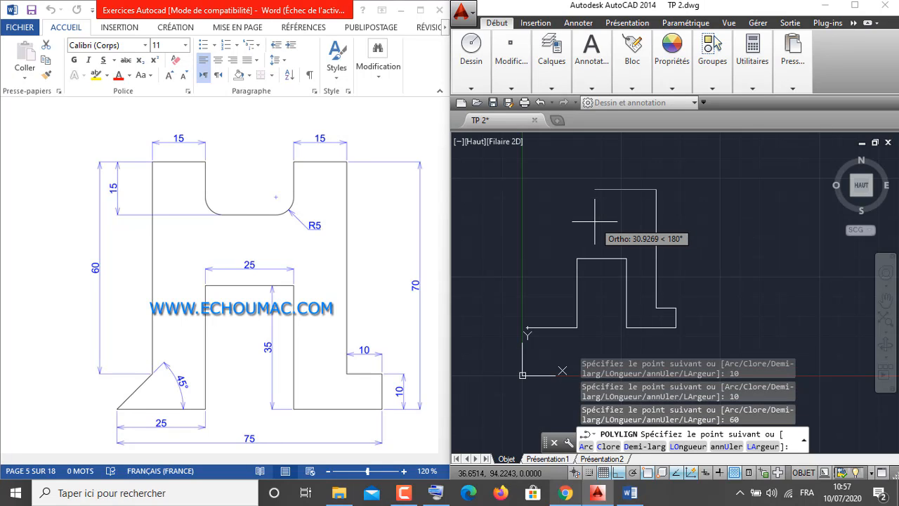
pyautogui.write('1')
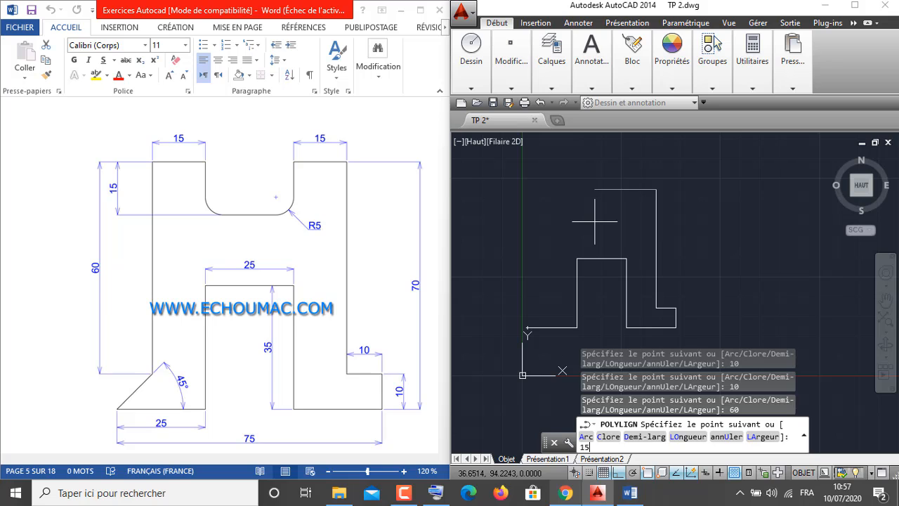
pyautogui.write('5')
pyautogui.press('Return')
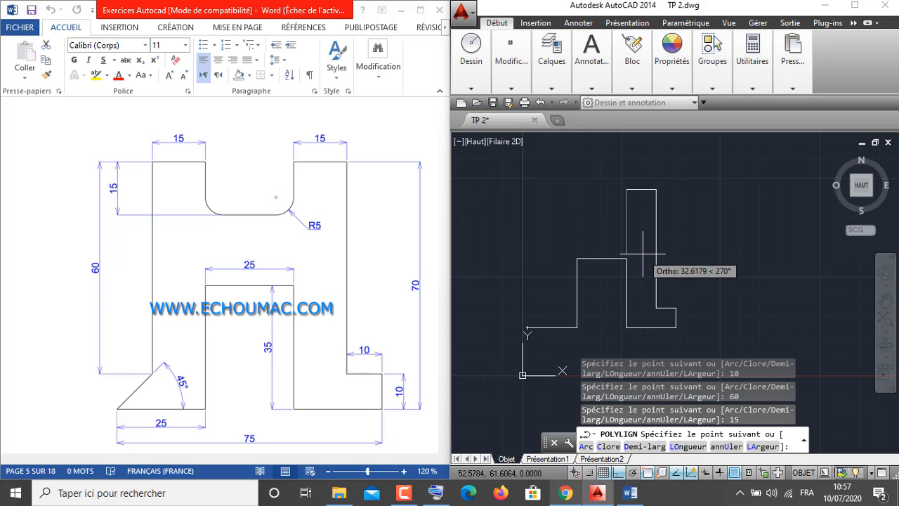
# Outline the upper central notch with polyline segments of 15 units down, 25 left and 15 up
pyautogui.write('1')
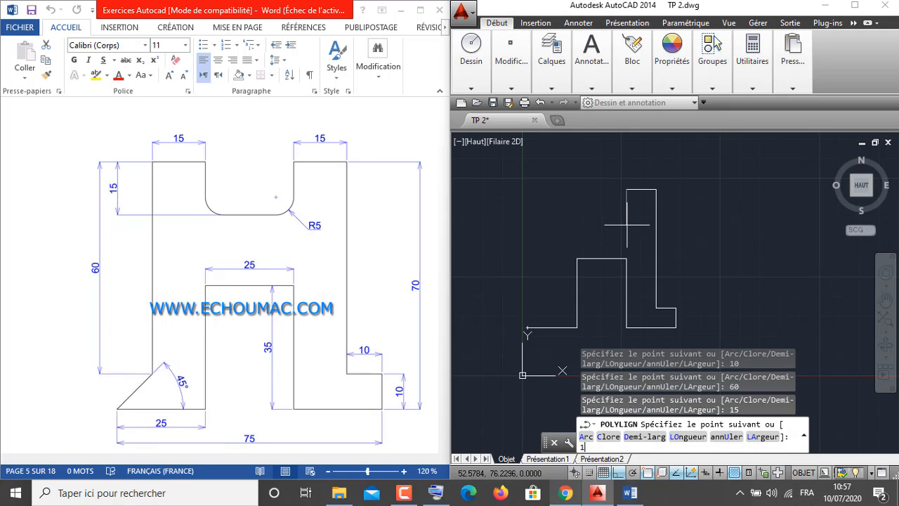
pyautogui.write('5')
pyautogui.press('Return')
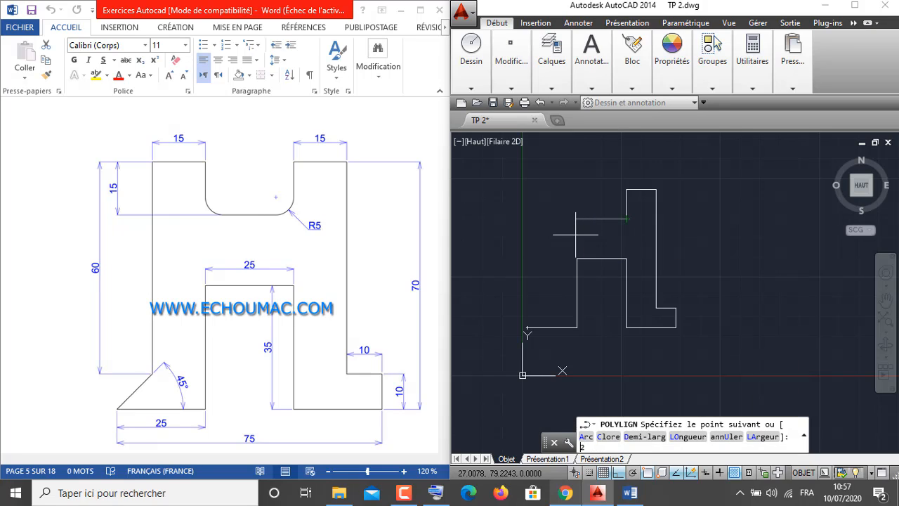
pyautogui.write('25')
pyautogui.press('Return')
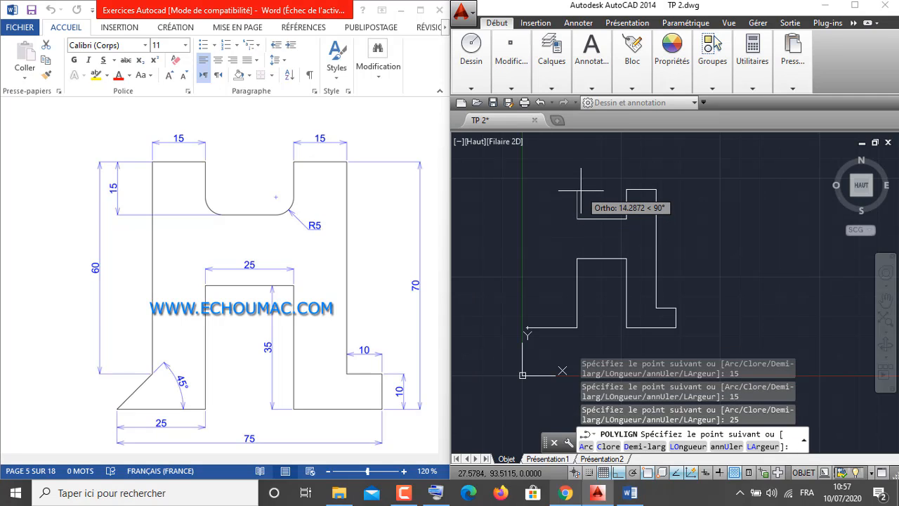
pyautogui.write('15')
pyautogui.press('Return')
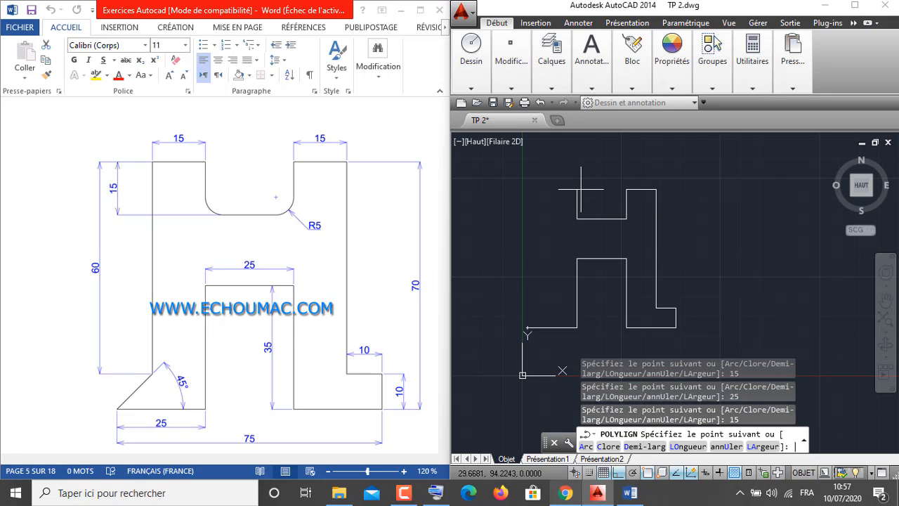
# Draw the left upright 15 units left and 60 down, and close the polyline diagonally to its start point
pyautogui.write('15')
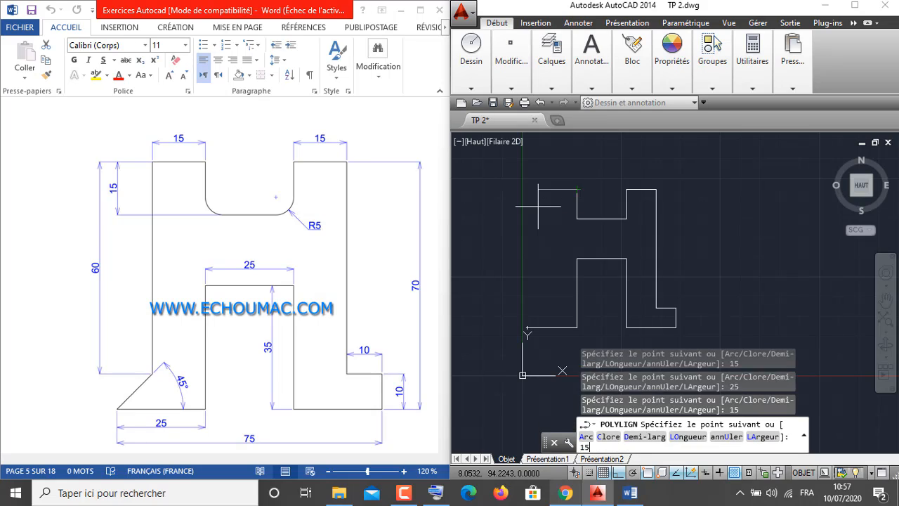
pyautogui.press('Return')
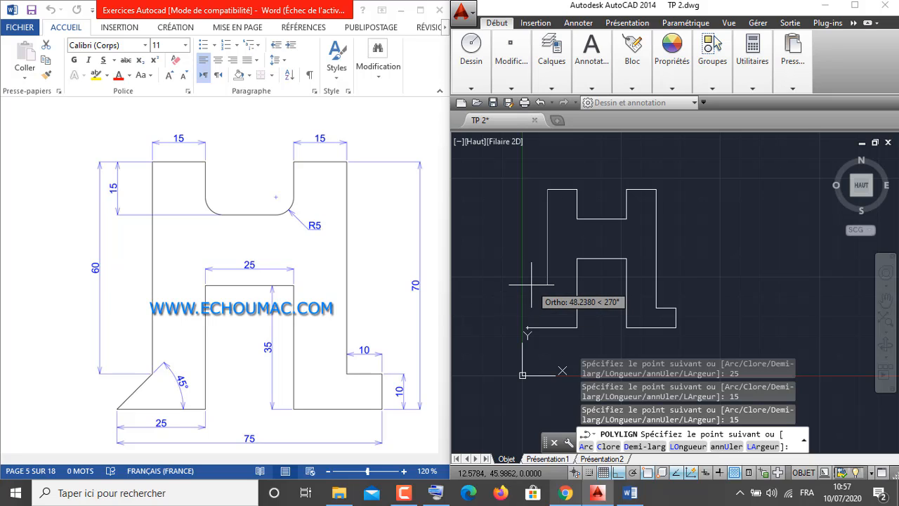
pyautogui.write('6')
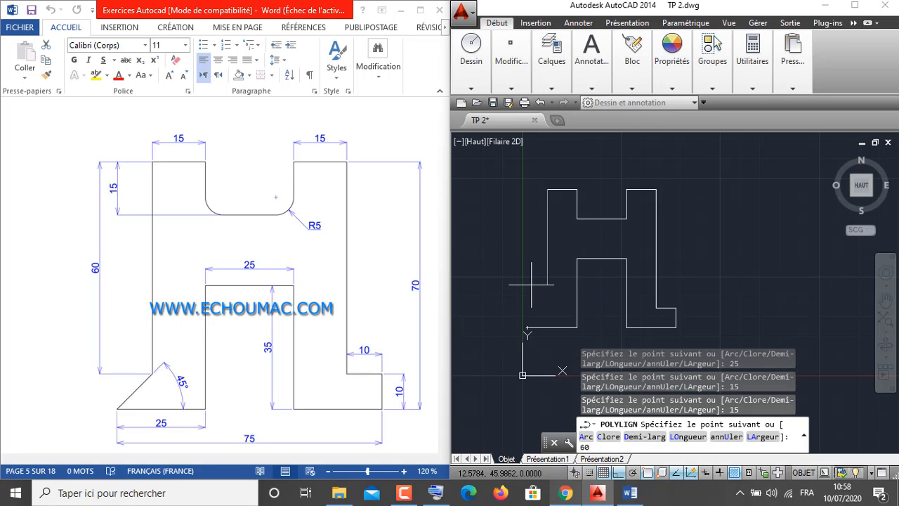
pyautogui.write('0')
pyautogui.press('Return')
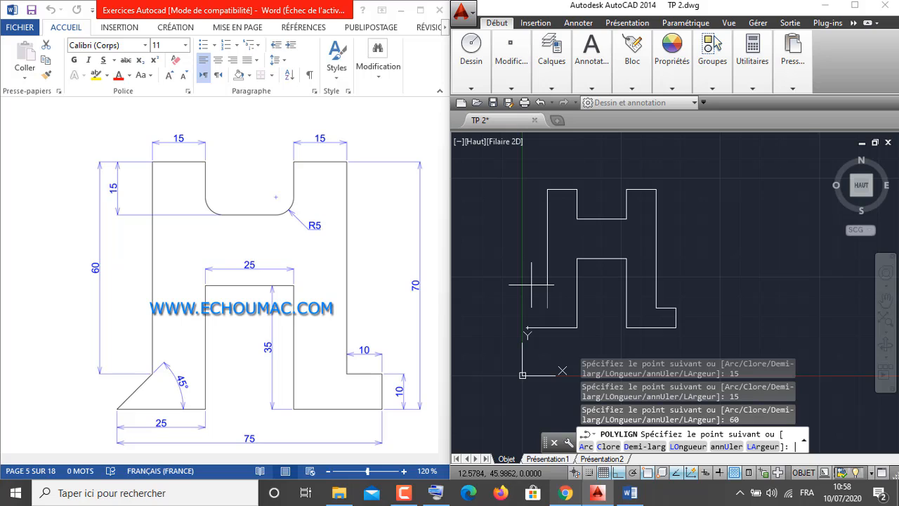
pyautogui.click(527, 327)
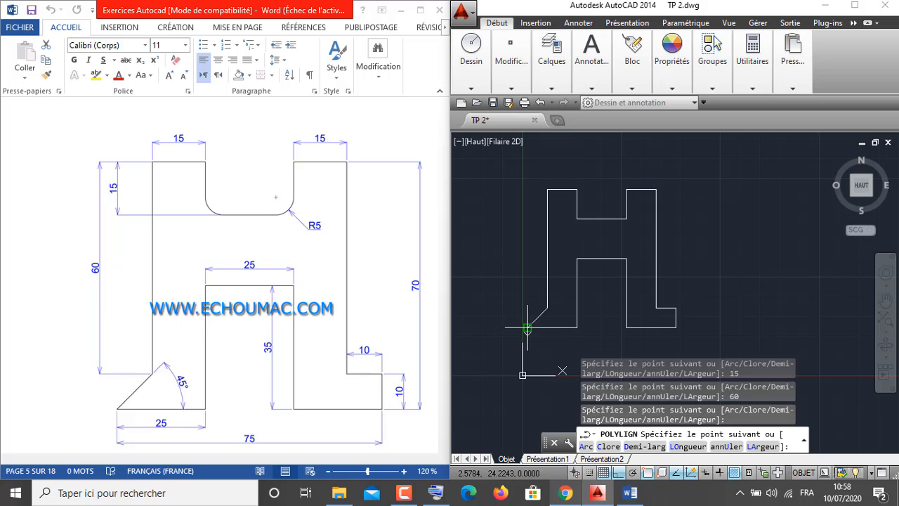
pyautogui.press('Return')
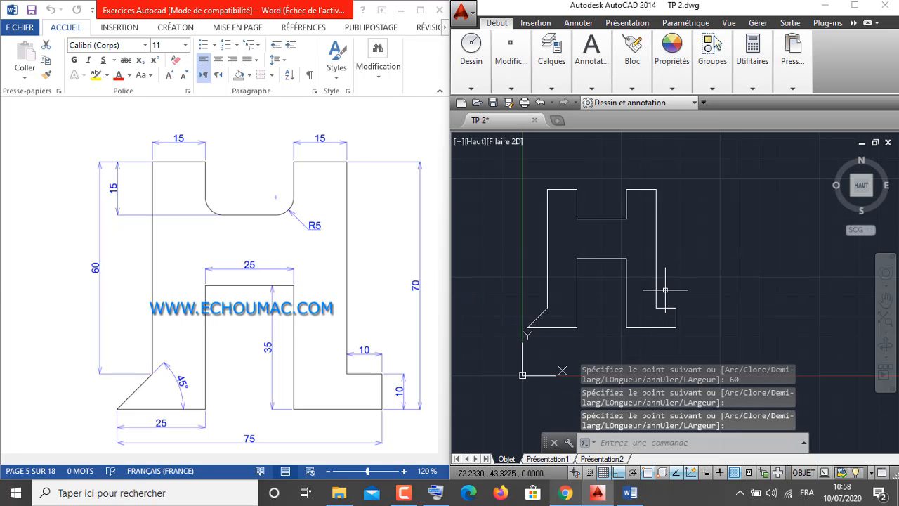
# Fillet the upper notch's lower-right corner with a radius of 5, using the Multiple option
pyautogui.click(622, 259)
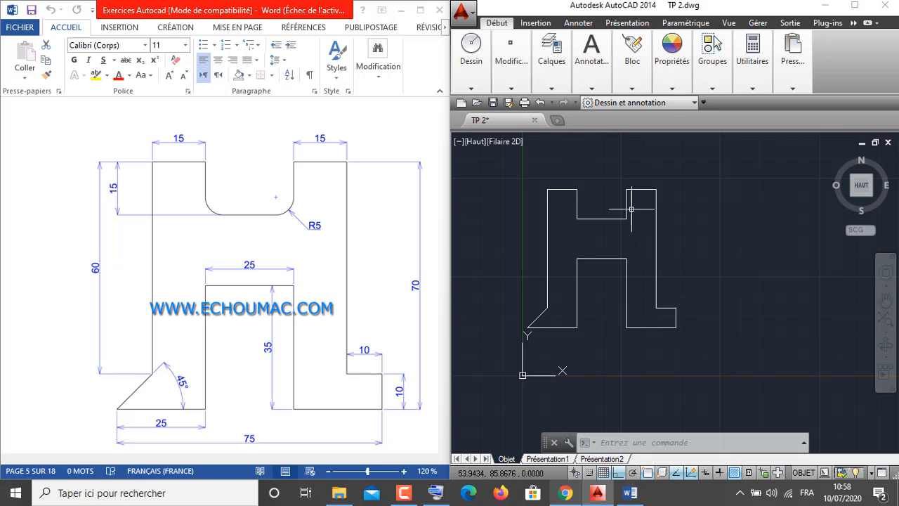
pyautogui.click(512, 89)
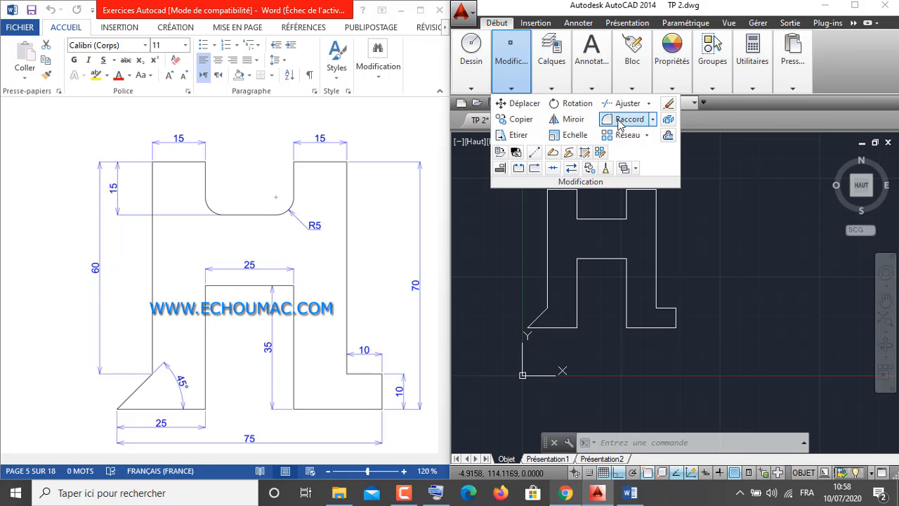
pyautogui.click(620, 119)
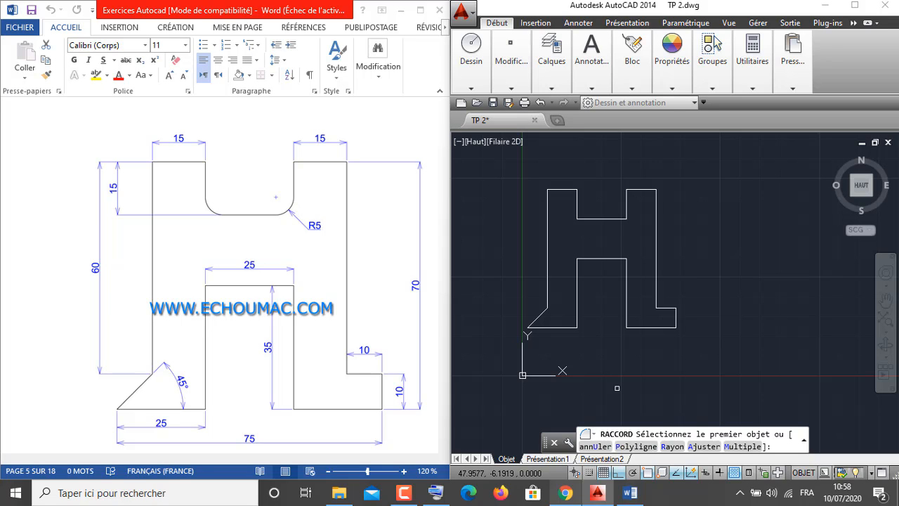
pyautogui.click(671, 447)
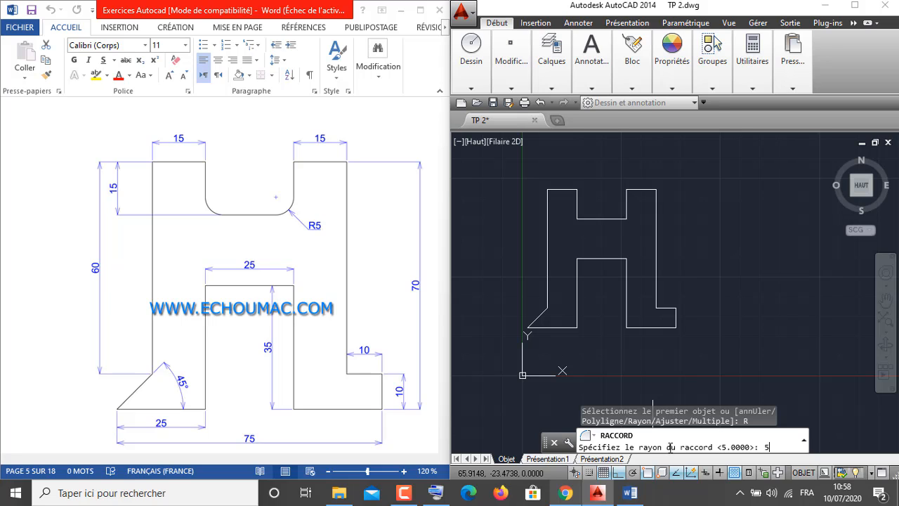
pyautogui.write('5')
pyautogui.press('Return')
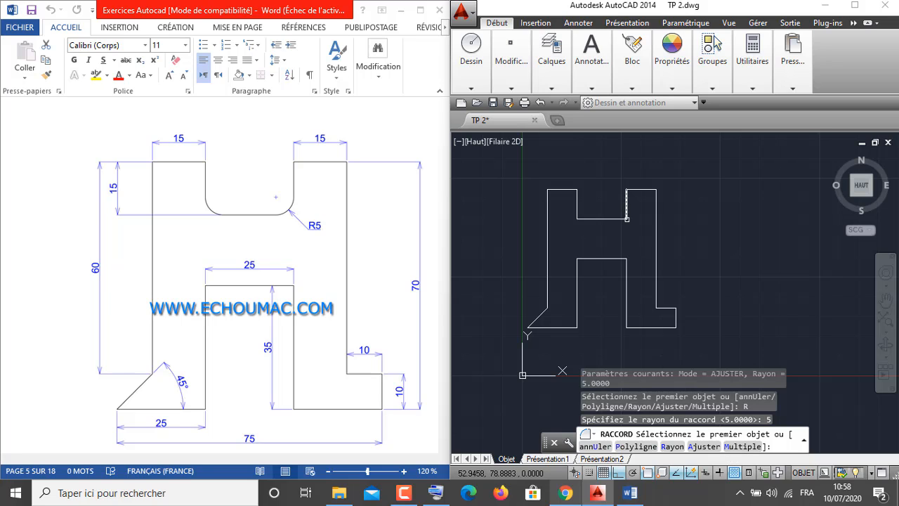
pyautogui.click(729, 446)
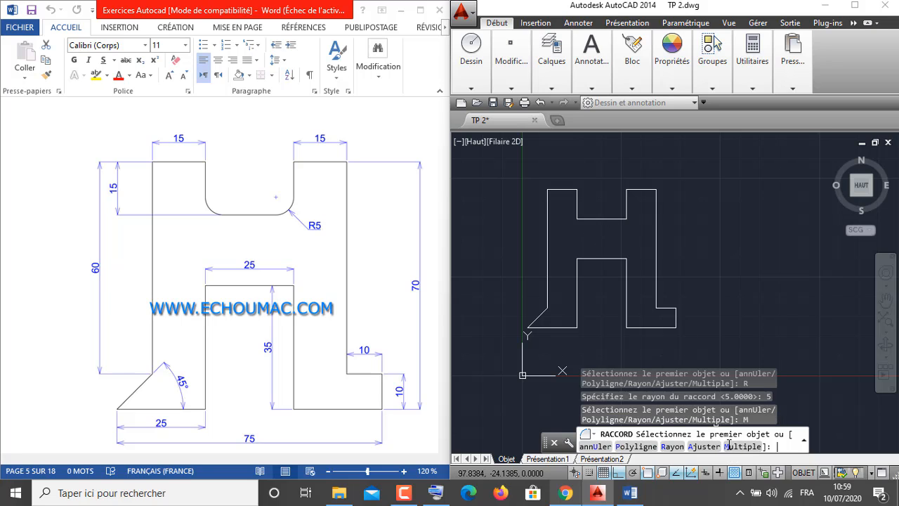
pyautogui.click(626, 212)
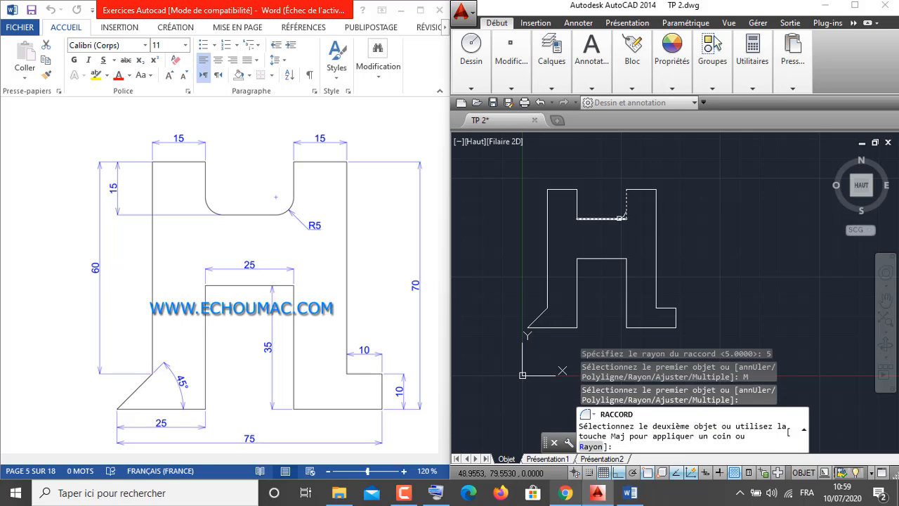
pyautogui.click(619, 218)
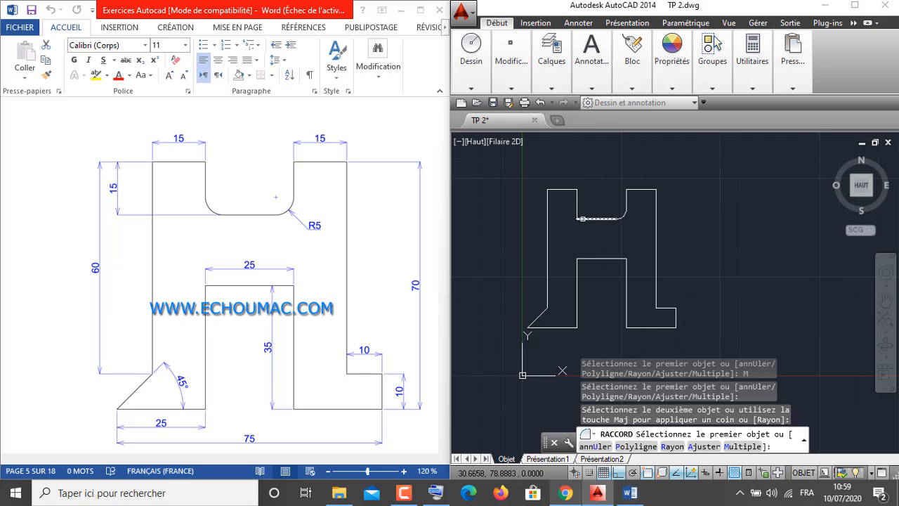
# Fillet the upper notch's lower-left corner with the same radius and end the Fillet command
pyautogui.click(582, 218)
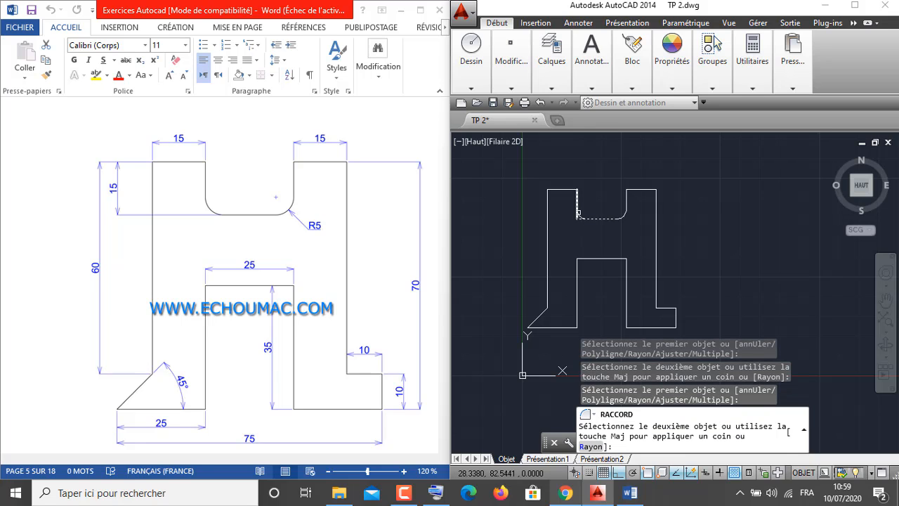
pyautogui.click(578, 213)
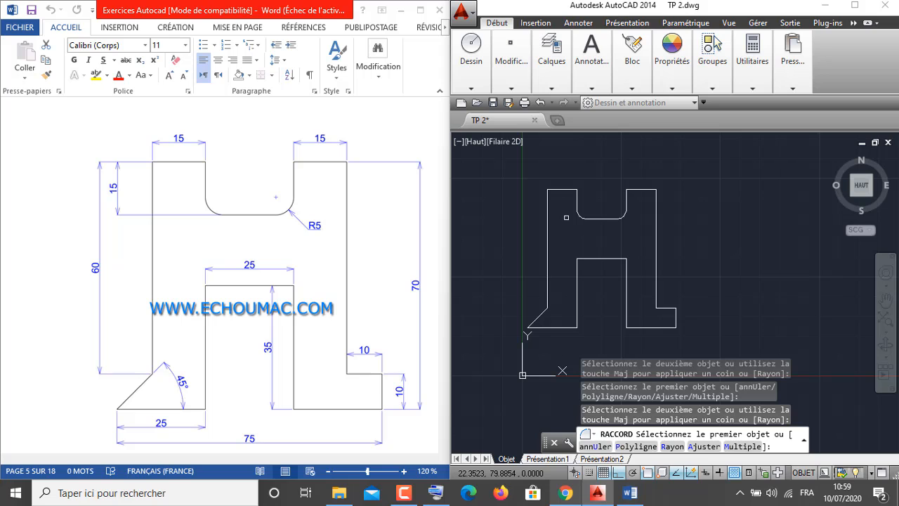
pyautogui.rightClick(565, 217)
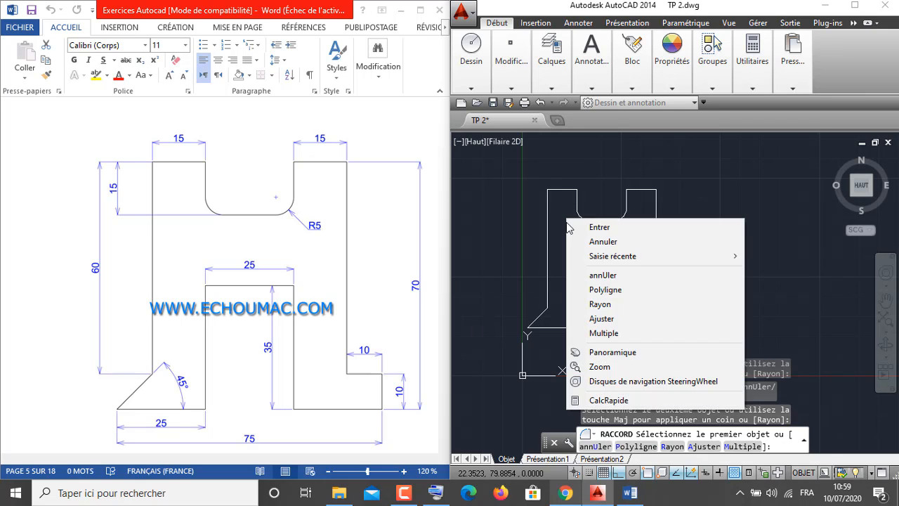
pyautogui.click(584, 229)
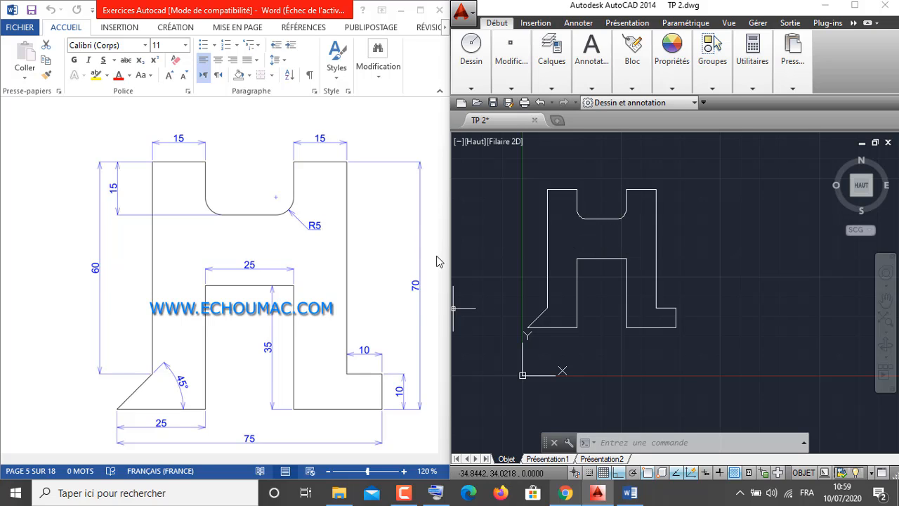
# Switch to the Word exercise sheet and bring the square plate with eight holes on page 4 into view
pyautogui.click(405, 298)
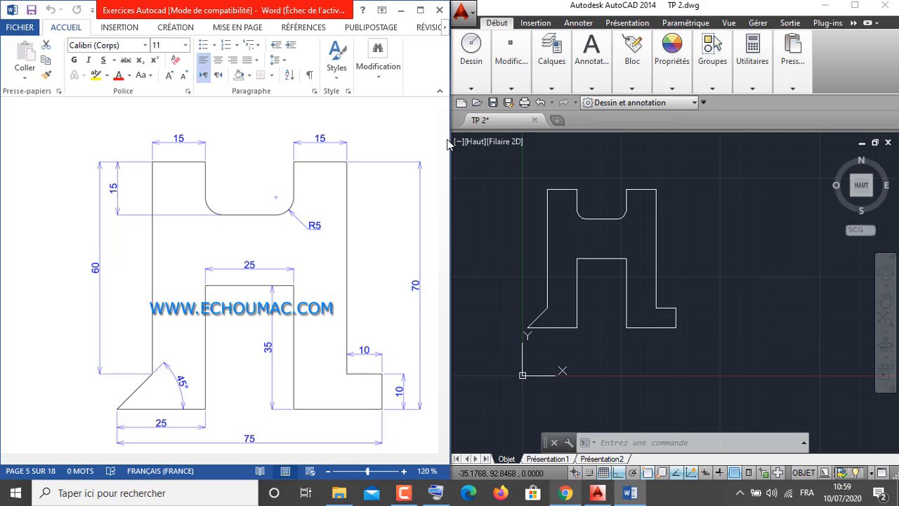
pyautogui.scroll(10, 443, 140)
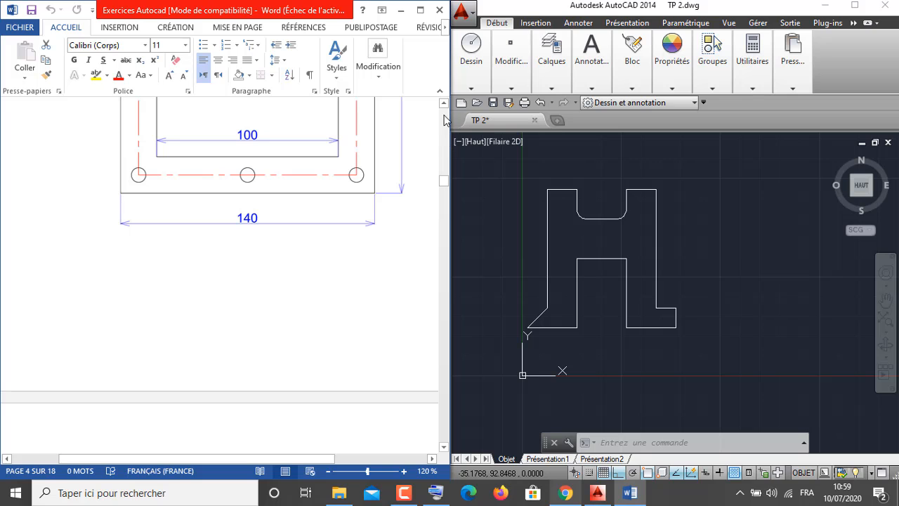
pyautogui.click(444, 104)
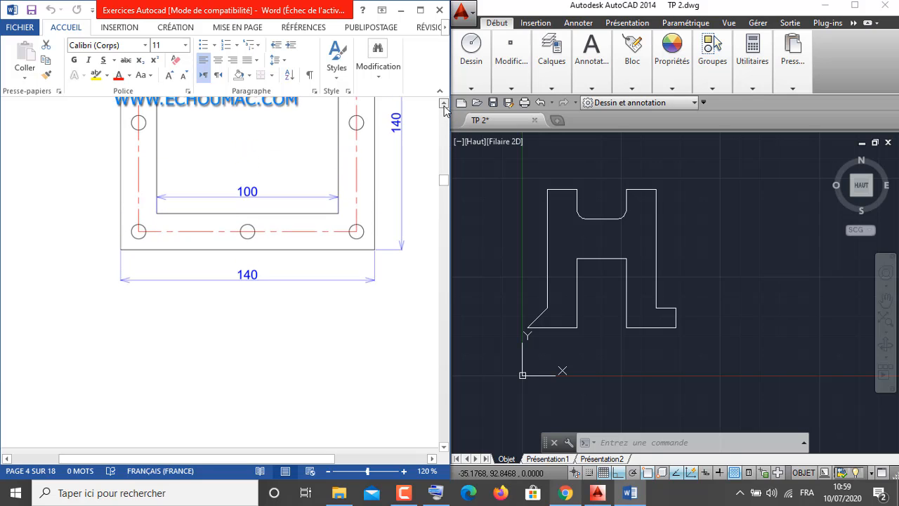
pyautogui.click(444, 106)
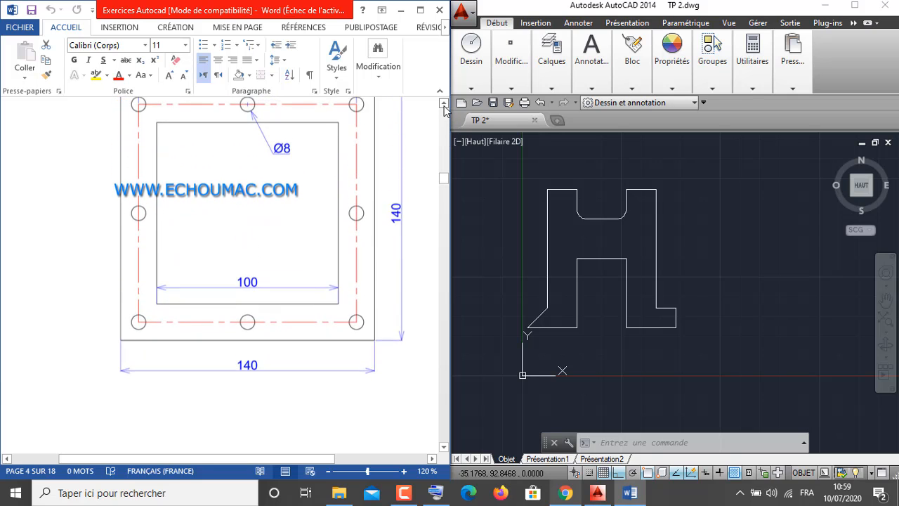
pyautogui.click(443, 106)
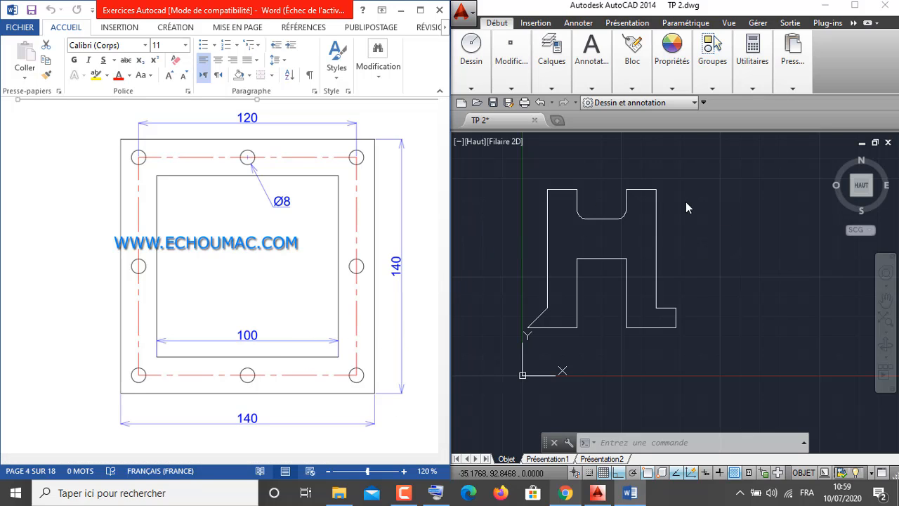
# Switch back to AutoCAD and erase the entire H-shaped profile from the drawing
pyautogui.click(510, 171)
pyautogui.click(722, 365)
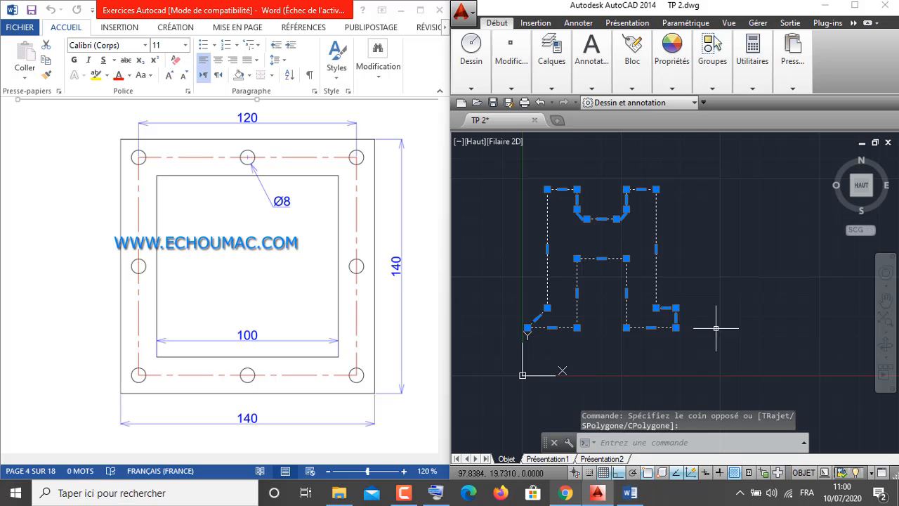
pyautogui.rightClick(716, 268)
pyautogui.click(753, 239)
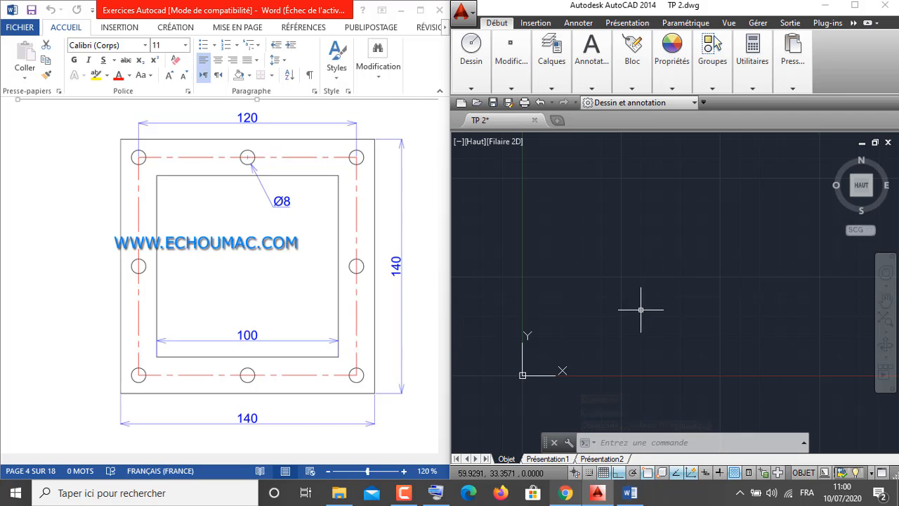
# Draw the plate's outer square as a rectangle 140 long and 140 wide, above and to the right of the origin
pyautogui.moveTo(485, 90)
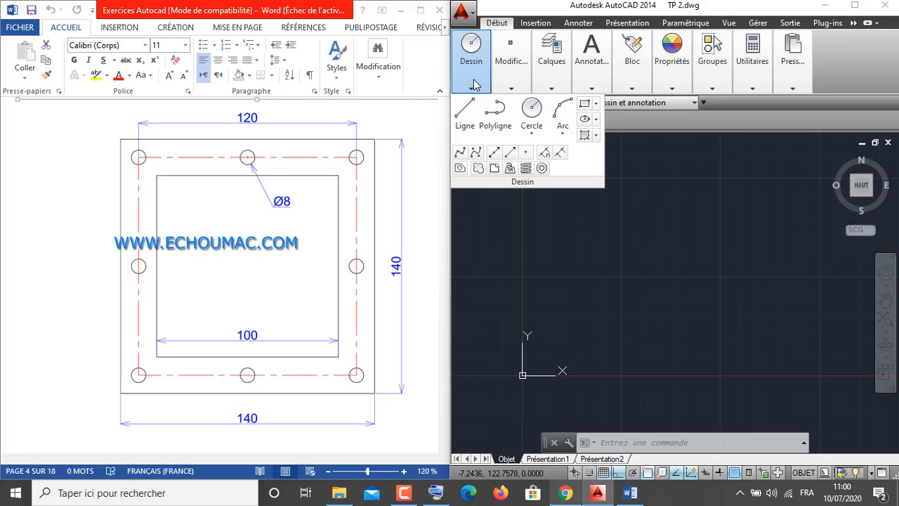
pyautogui.click(586, 105)
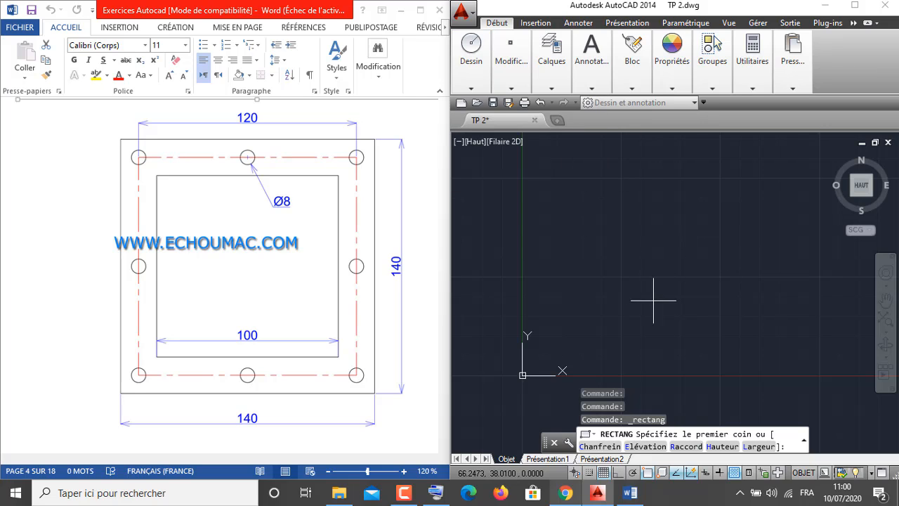
pyautogui.click(588, 318)
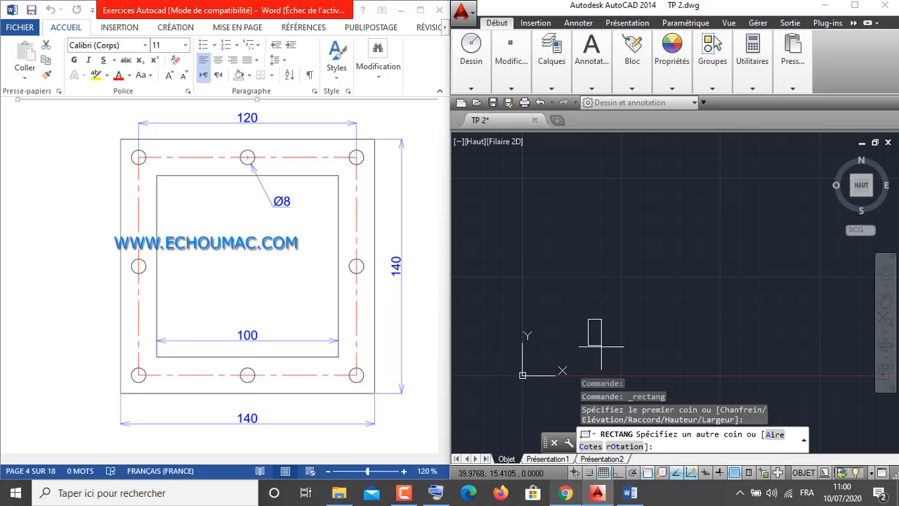
pyautogui.click(585, 447)
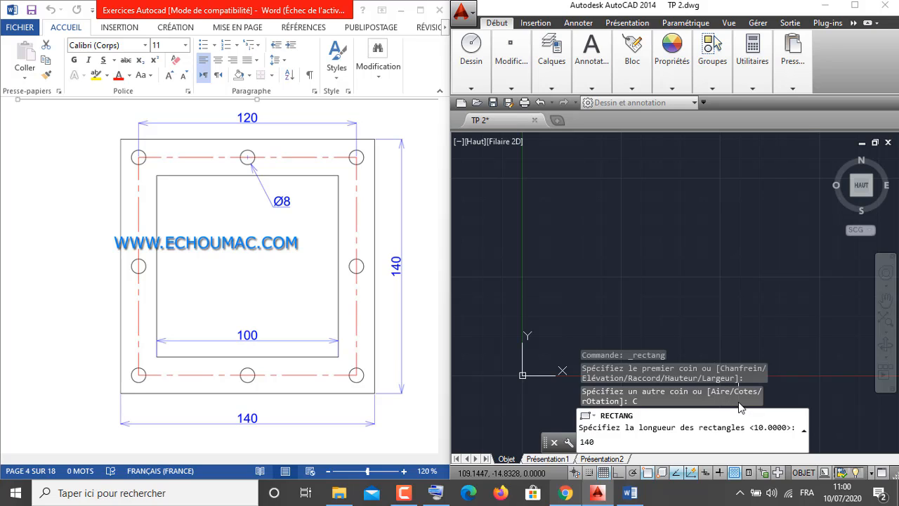
pyautogui.press('Return')
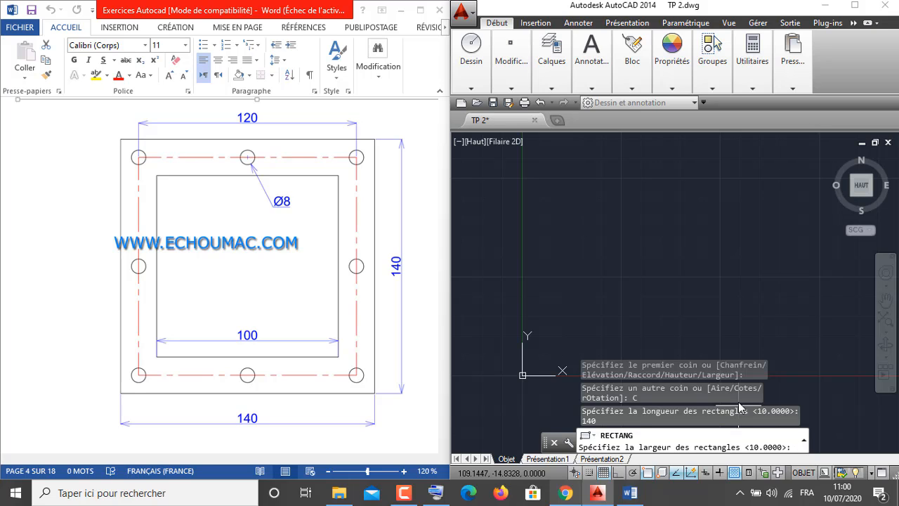
pyautogui.write('140')
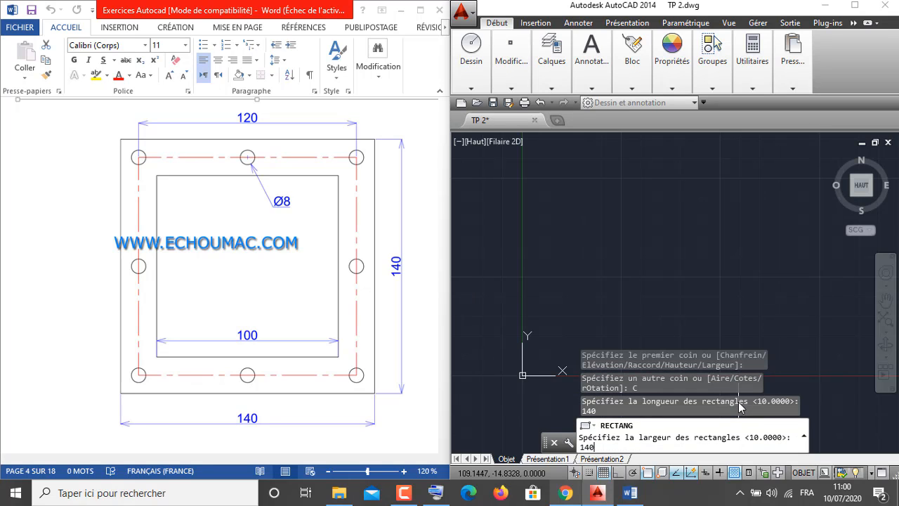
pyautogui.press('Return')
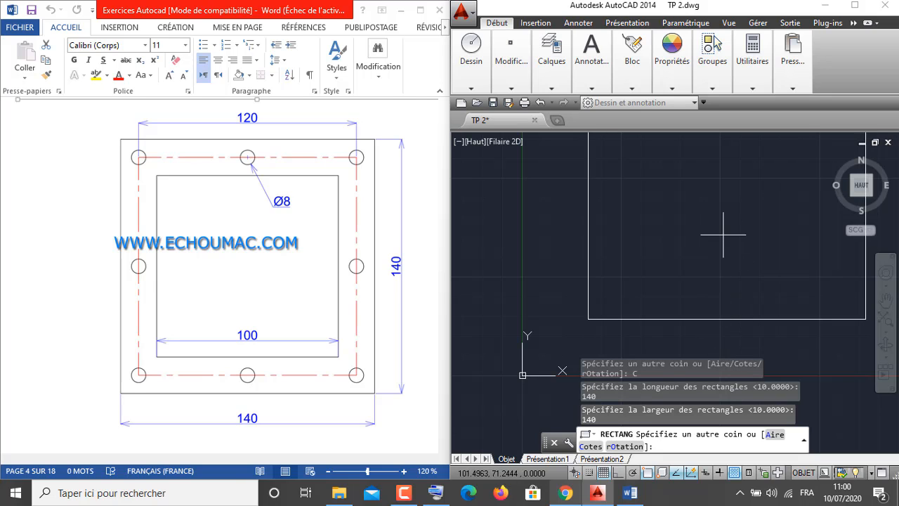
pyautogui.click(698, 224)
# Offset the 140 square inward by 20 to create the inner square, and end the Offset command
pyautogui.scroll(-3, 694, 223)
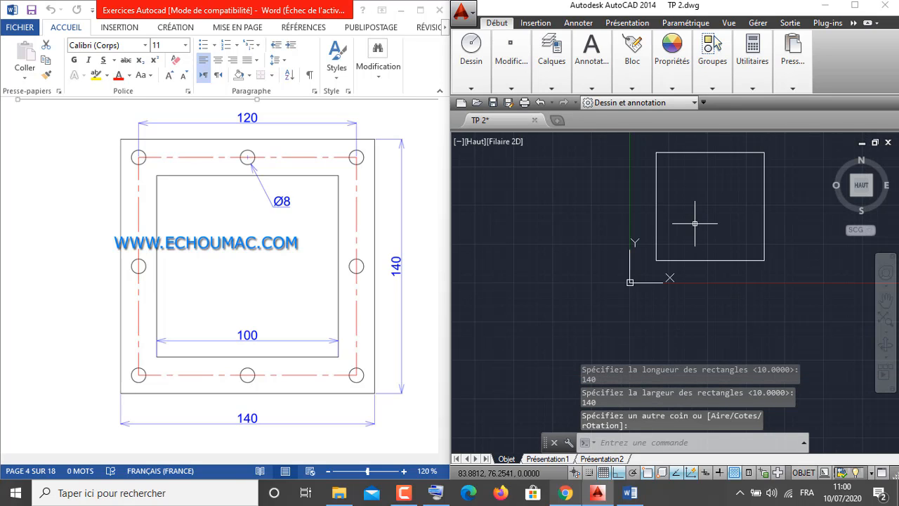
pyautogui.scroll(3, 646, 285)
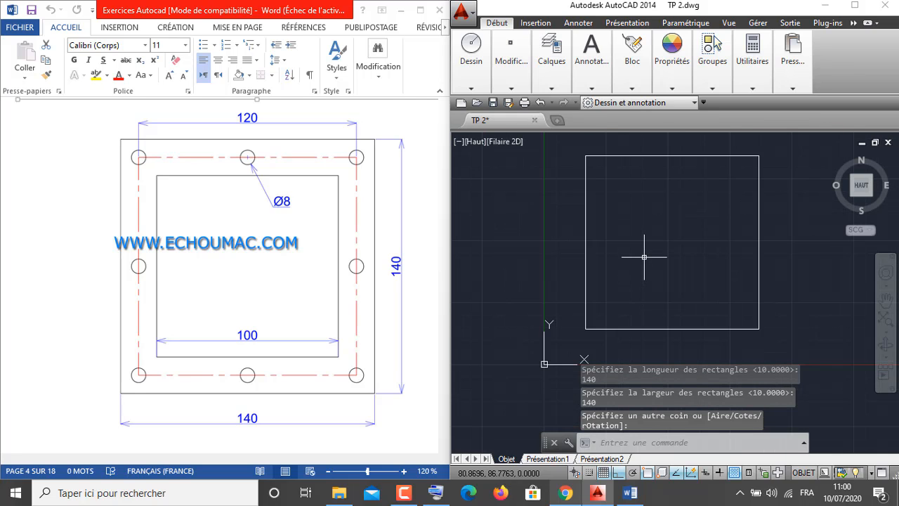
pyautogui.moveTo(639, 257); pyautogui.dragTo(615, 272, button='middle')
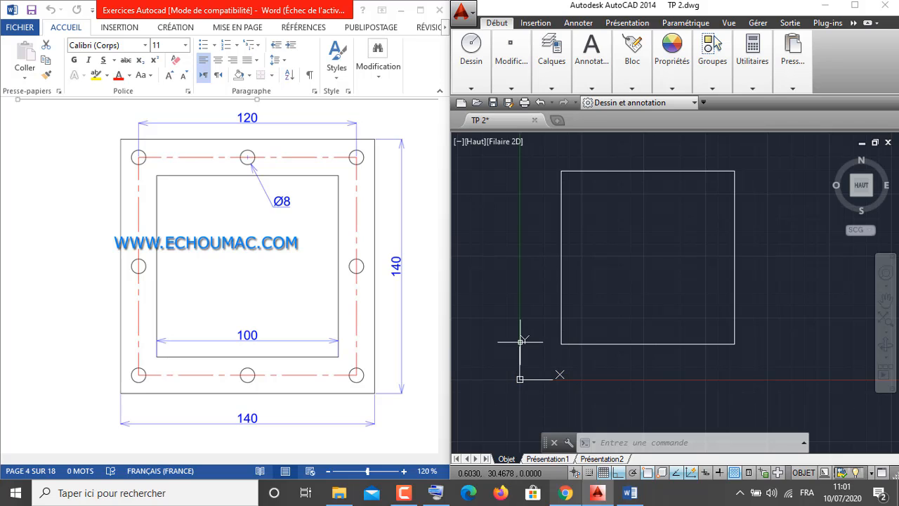
pyautogui.moveTo(510, 90)
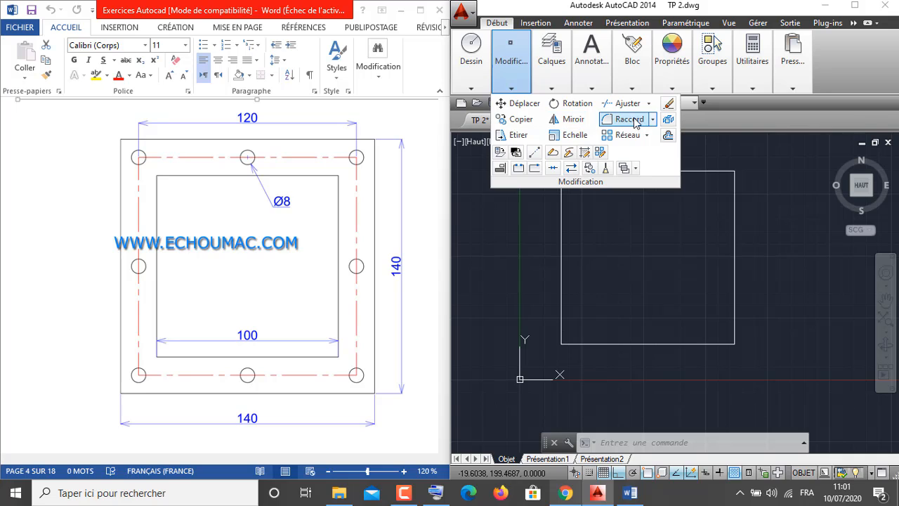
pyautogui.click(667, 136)
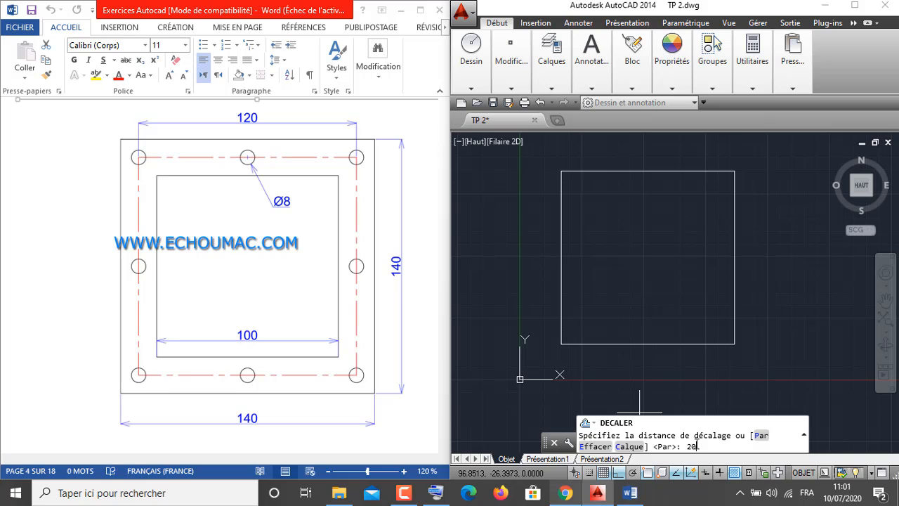
pyautogui.press('Return')
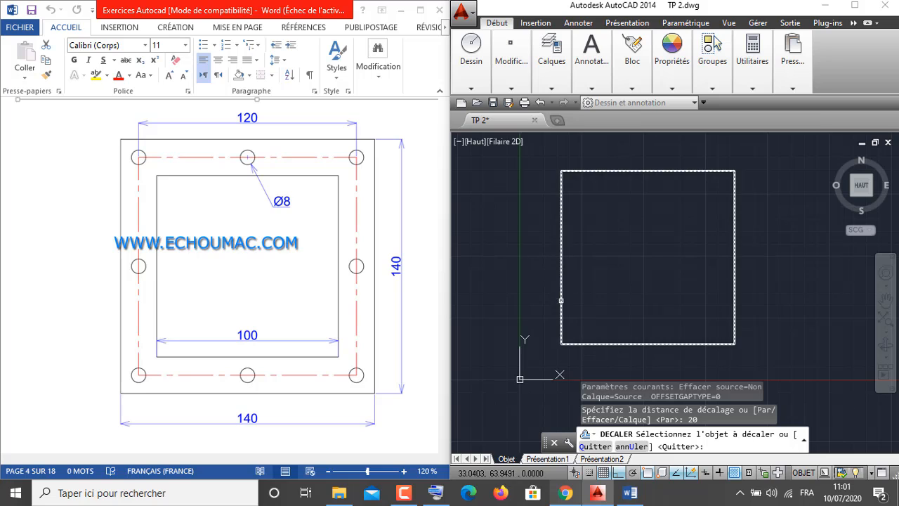
pyautogui.click(560, 305)
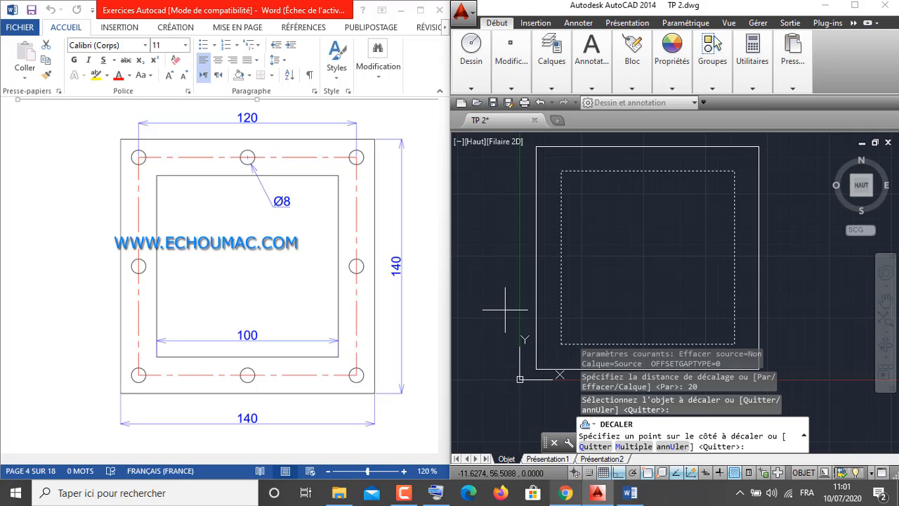
pyautogui.click(614, 261)
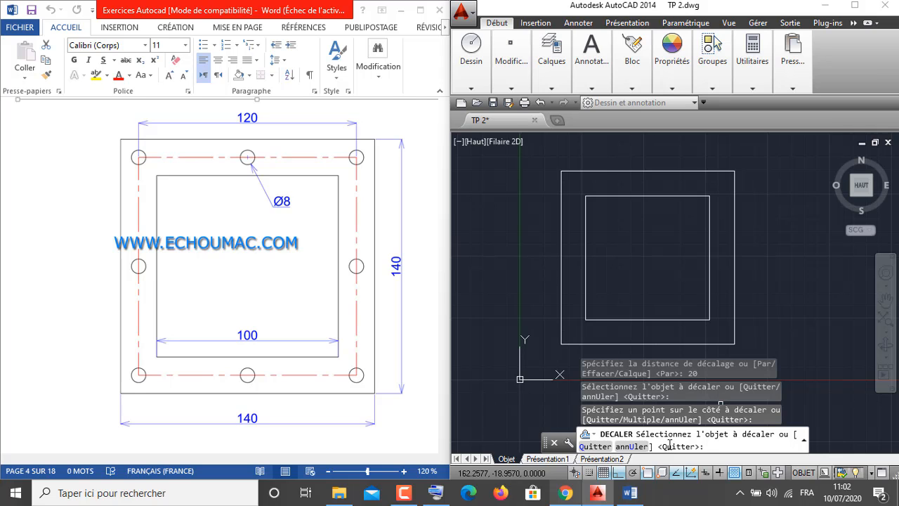
pyautogui.rightClick(775, 287)
pyautogui.click(784, 298)
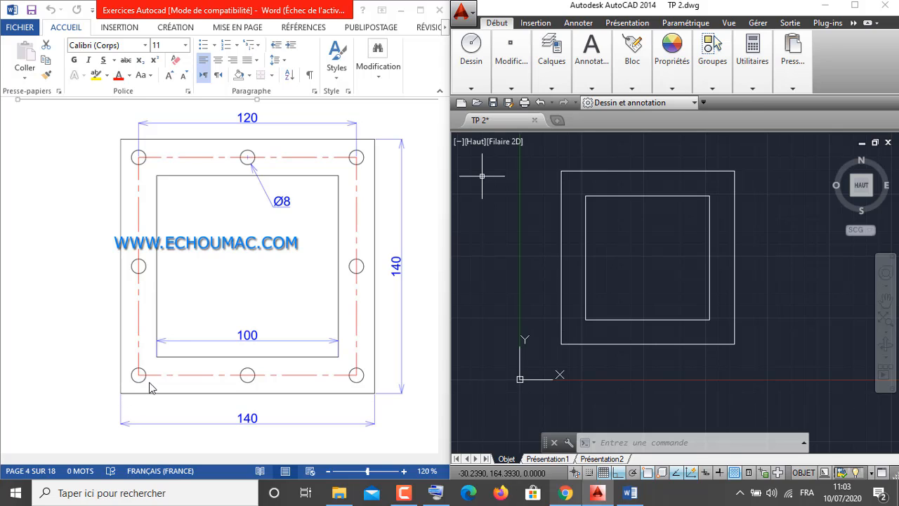
pyautogui.click(472, 80)
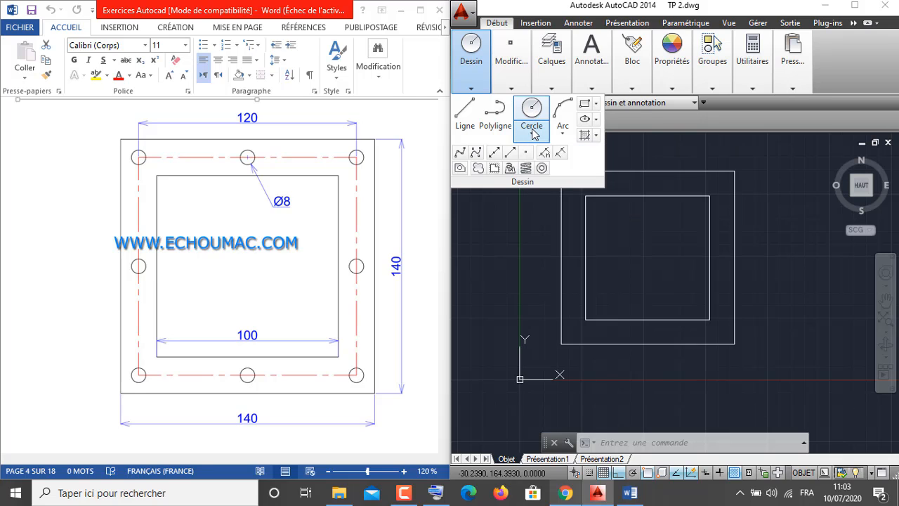
pyautogui.click(531, 133)
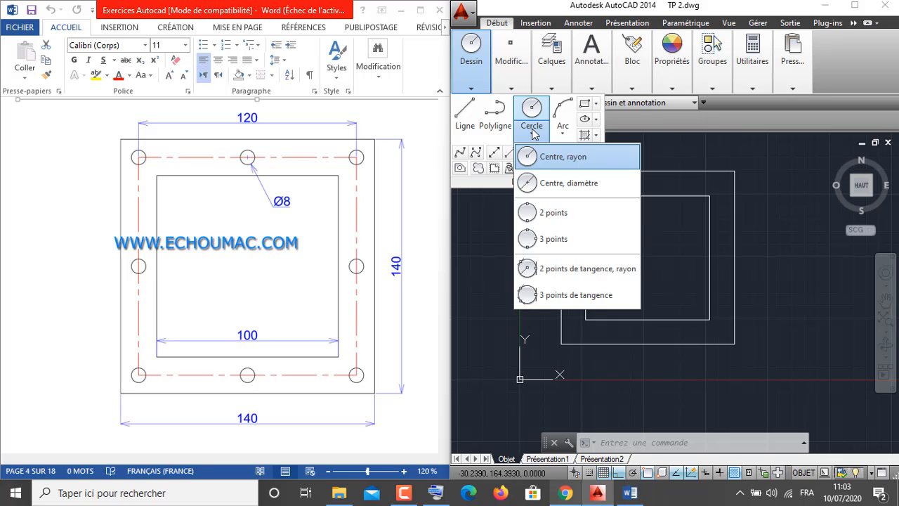
pyautogui.click(533, 184)
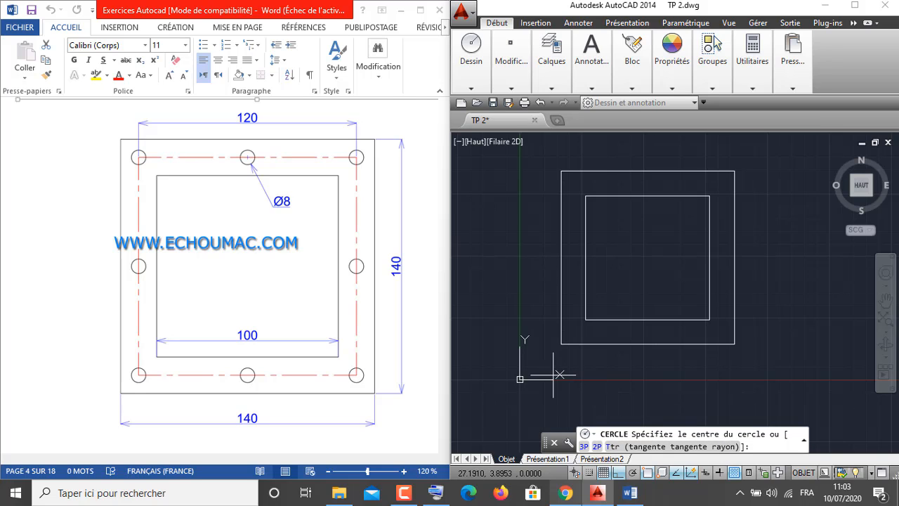
pyautogui.rightClick(511, 219)
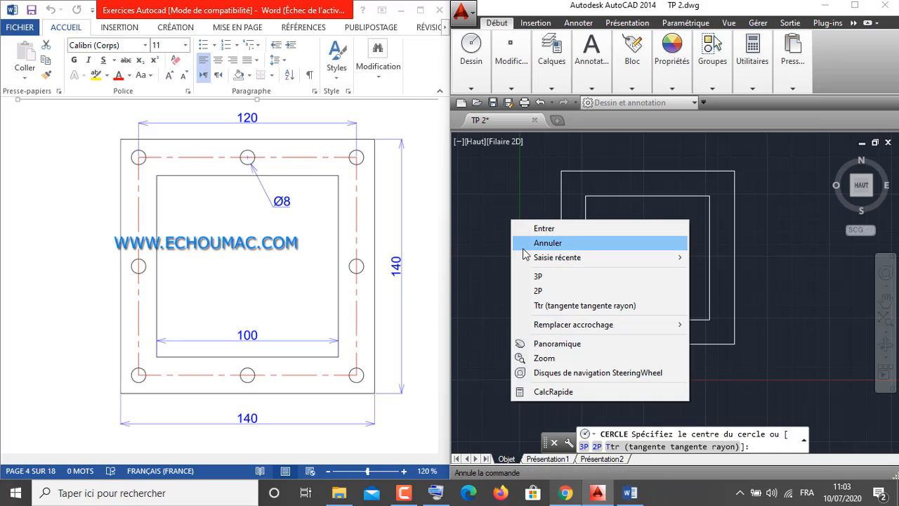
pyautogui.click(528, 243)
# Locate the outer square's lower-left corner with the ID command as the reference point for relative coordinates
pyautogui.click(752, 87)
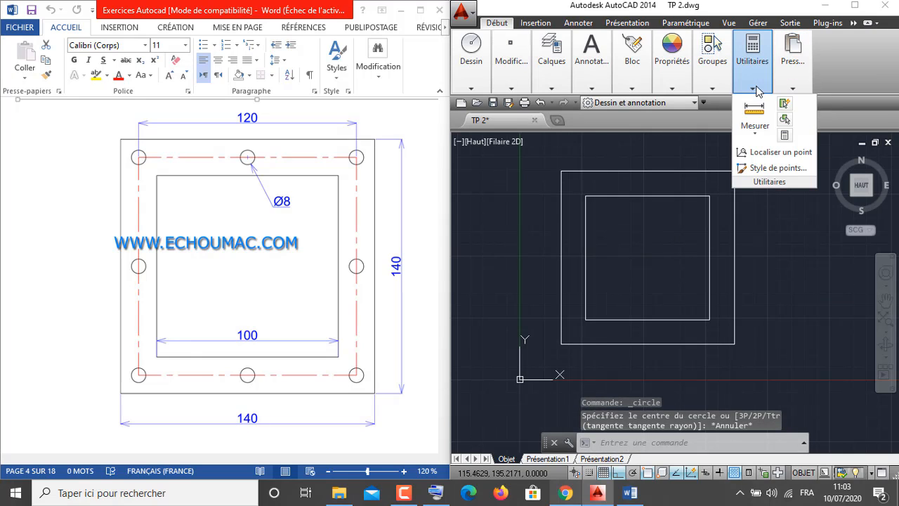
pyautogui.click(764, 153)
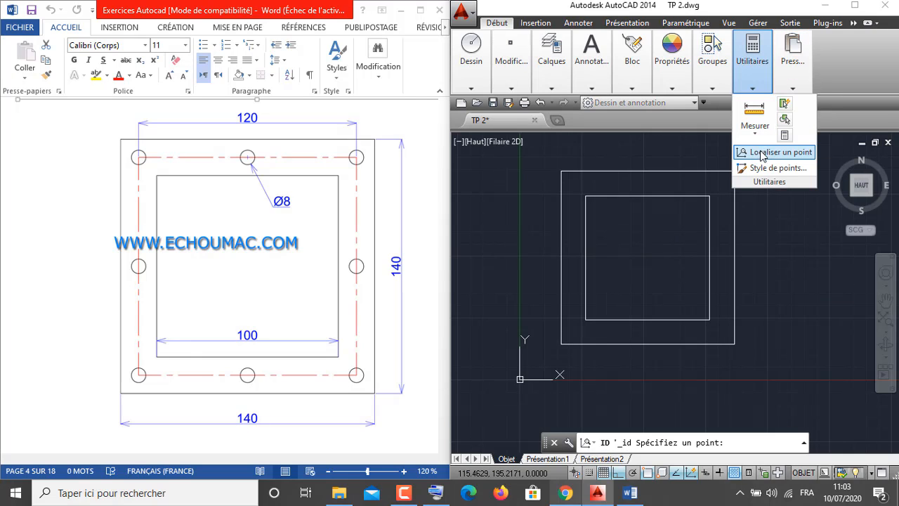
pyautogui.click(560, 344)
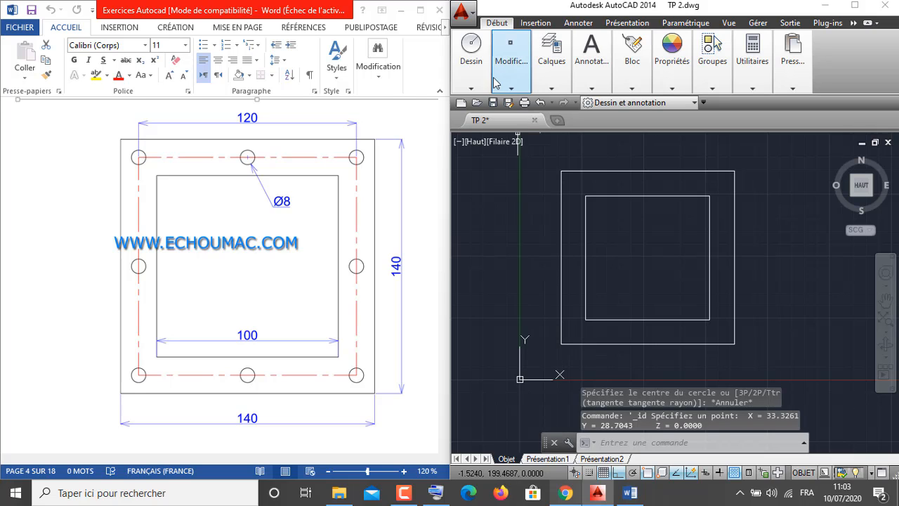
pyautogui.click(471, 53)
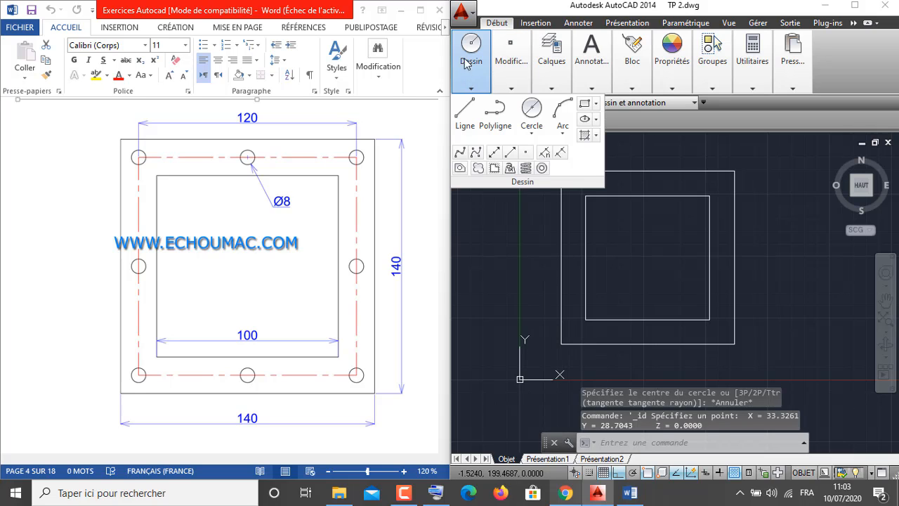
pyautogui.click(534, 116)
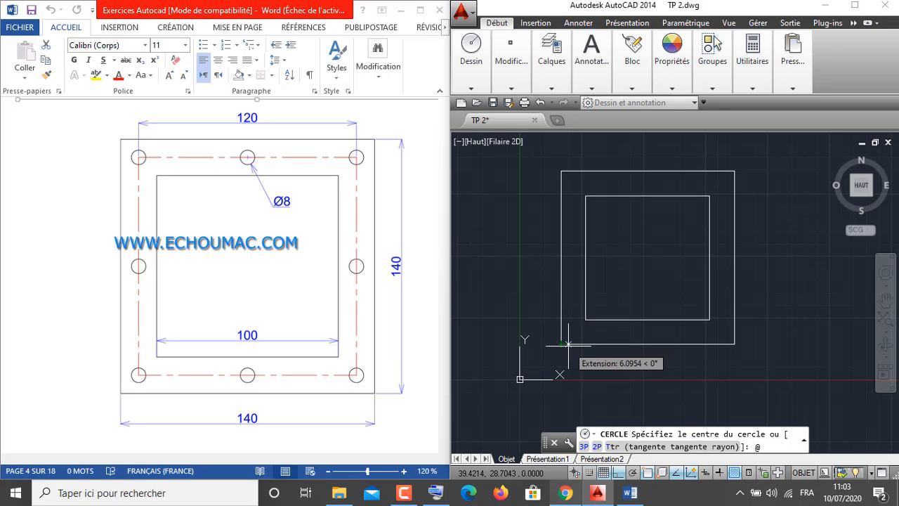
pyautogui.write('10,1')
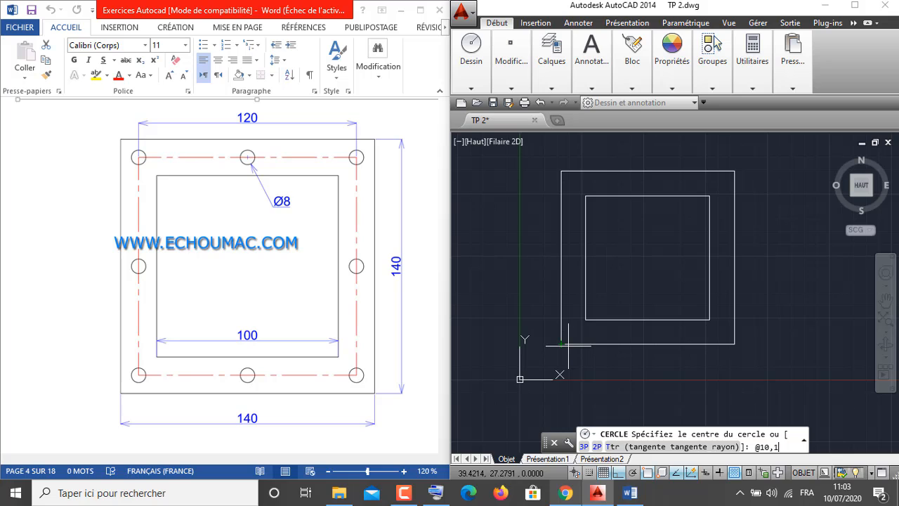
pyautogui.press('Return')
pyautogui.write('d')
pyautogui.press('Return')
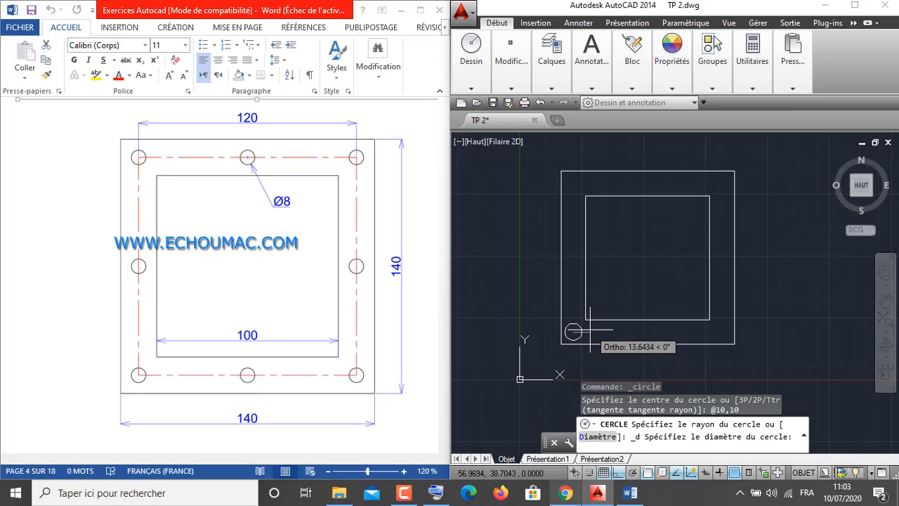
pyautogui.write('8')
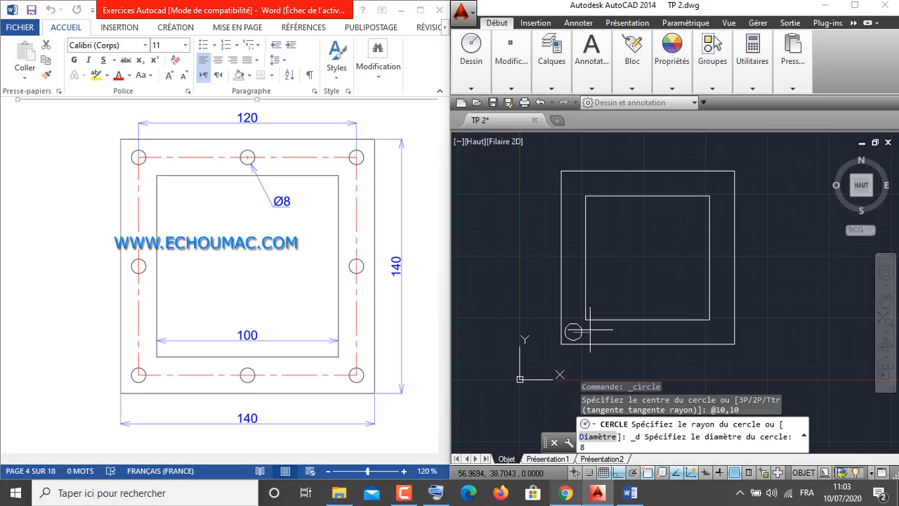
pyautogui.press('Return')
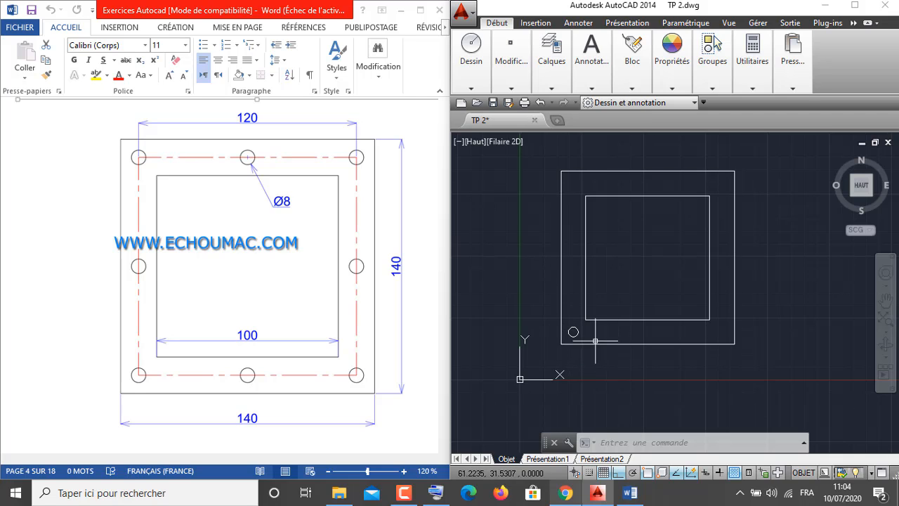
# Copy the Ø8 circle in the plate's lower-left corner 60 horizontally to the right, using its centre as base point
pyautogui.click(515, 88)
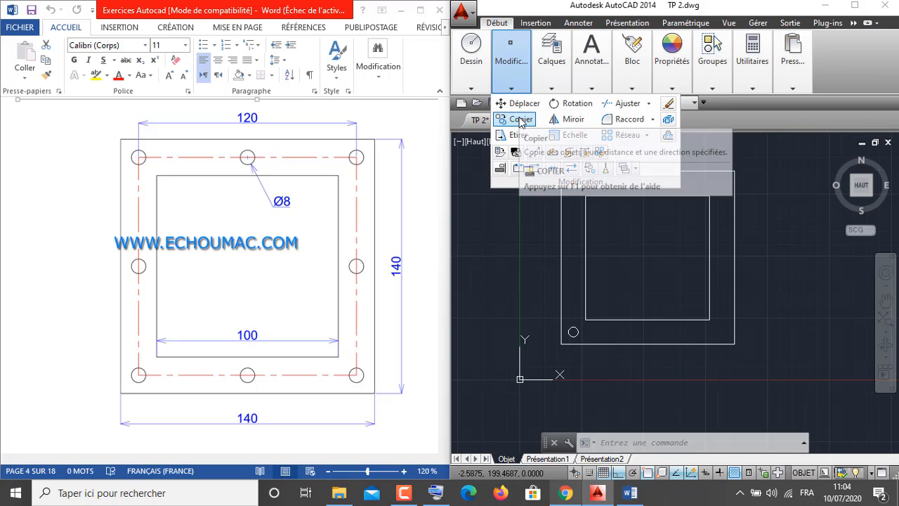
pyautogui.click(520, 119)
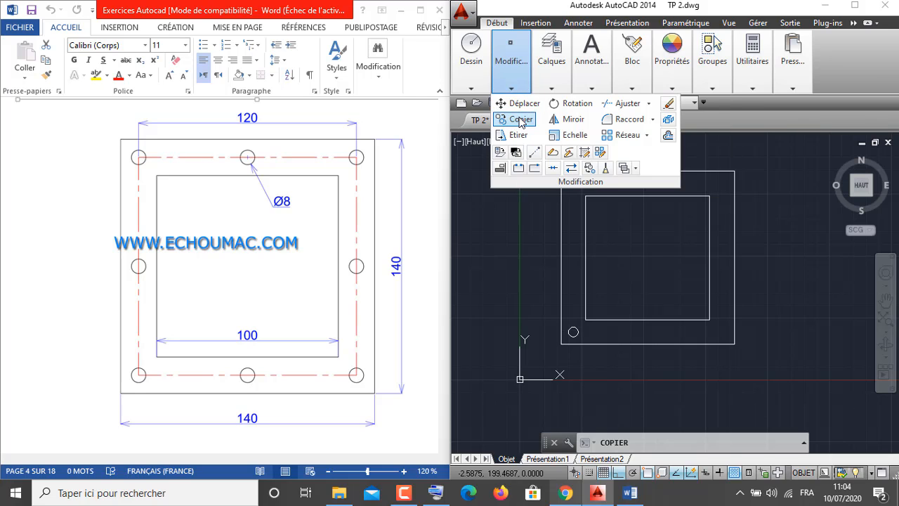
pyautogui.click(574, 332)
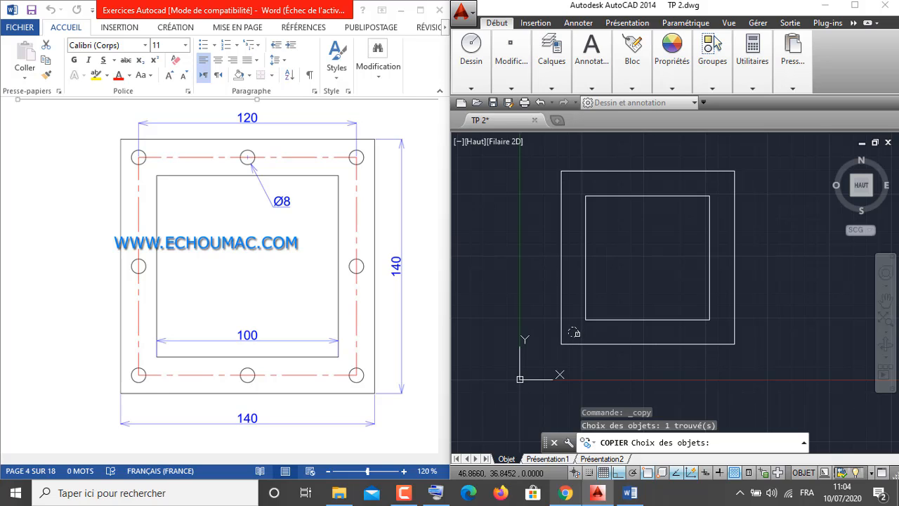
pyautogui.press('Return')
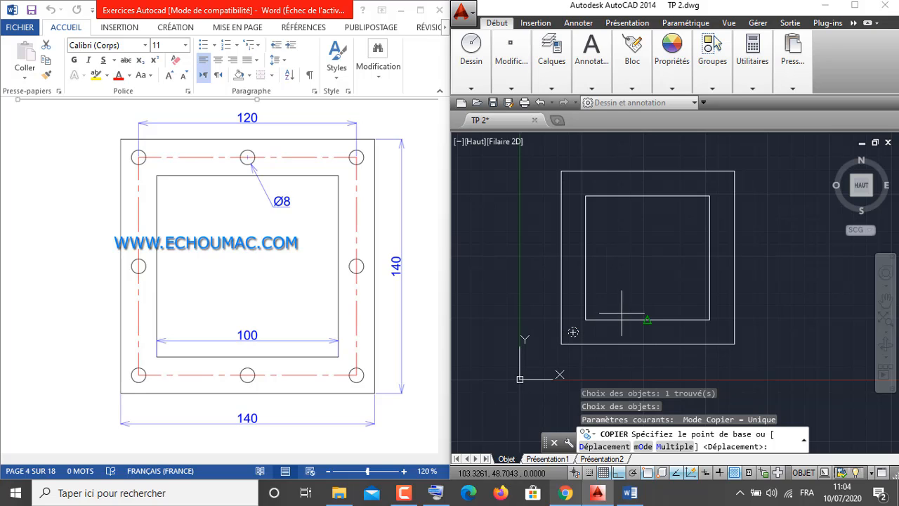
pyautogui.scroll(4, 576, 330)
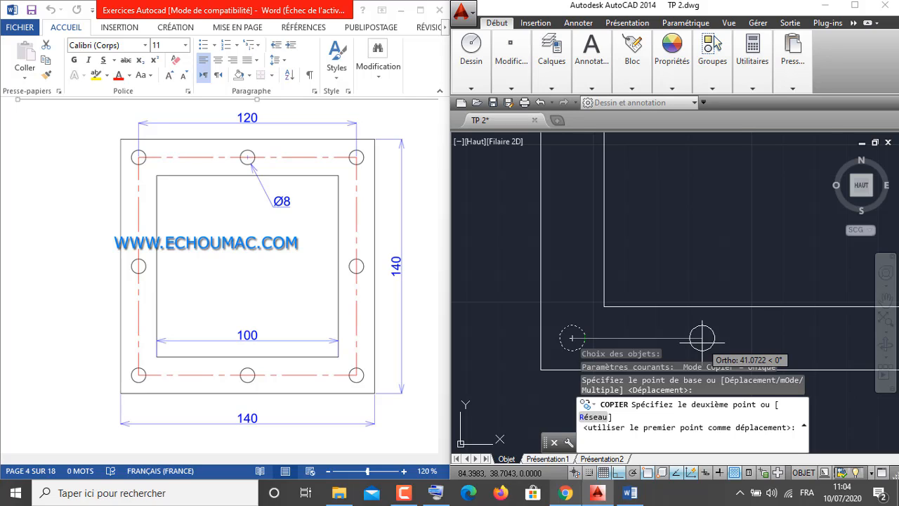
pyautogui.write('6')
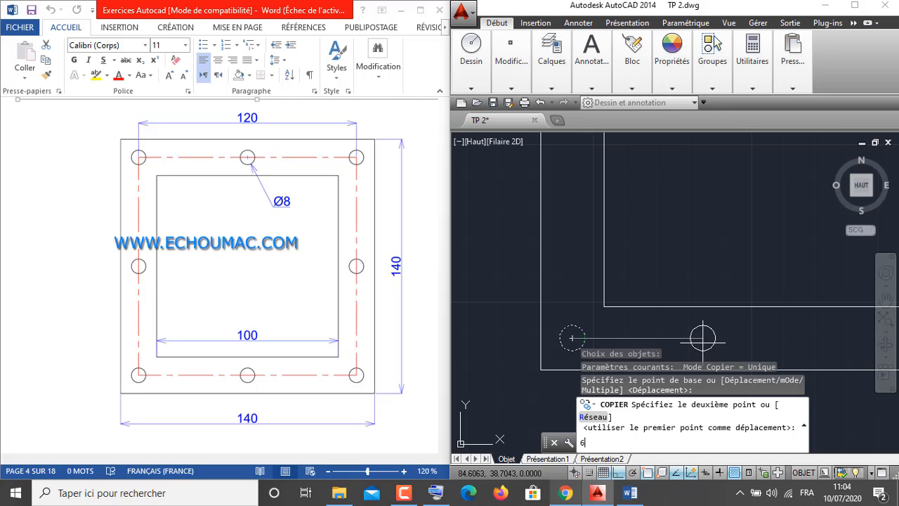
pyautogui.write('0')
pyautogui.press('Return')
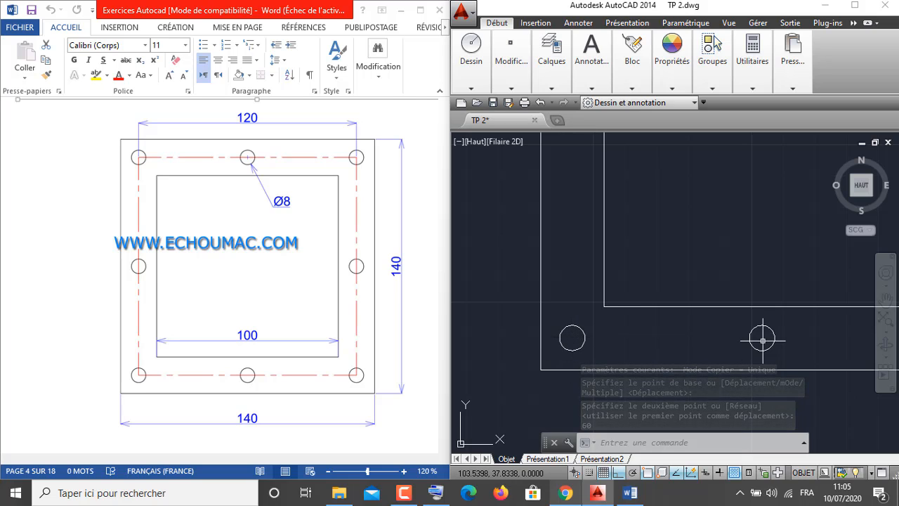
# Copy the middle circle of the bottom edge 60 further right, from its centre, to form the lower-right corner hole
pyautogui.scroll(-2, 728, 352)
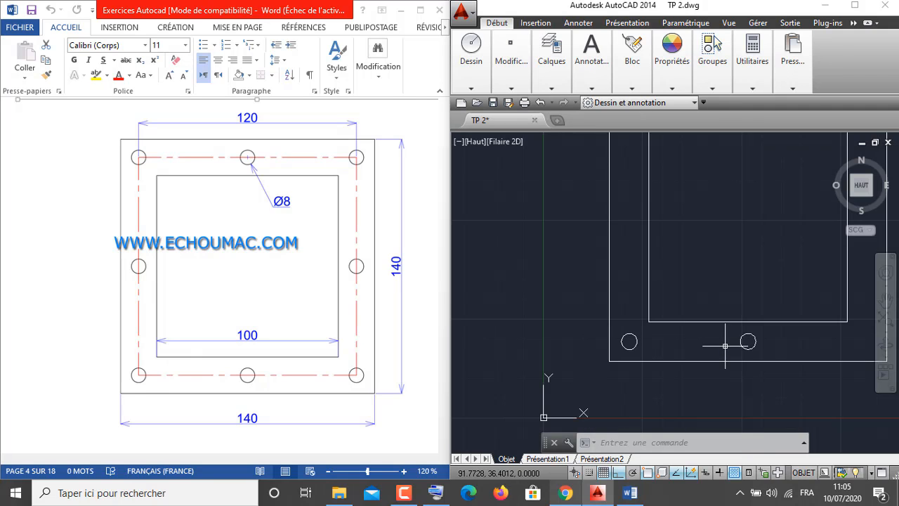
pyautogui.moveTo(725, 345); pyautogui.dragTo(647, 354, button='middle')
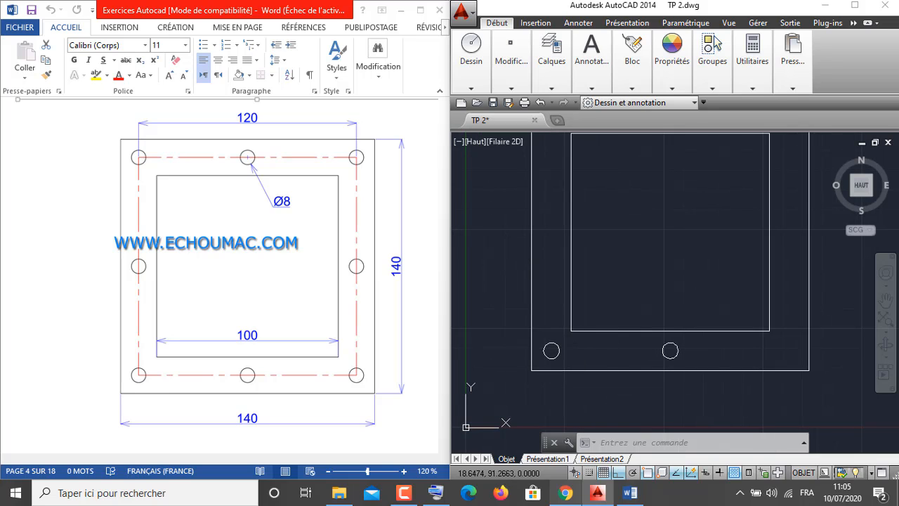
pyautogui.rightClick(503, 250)
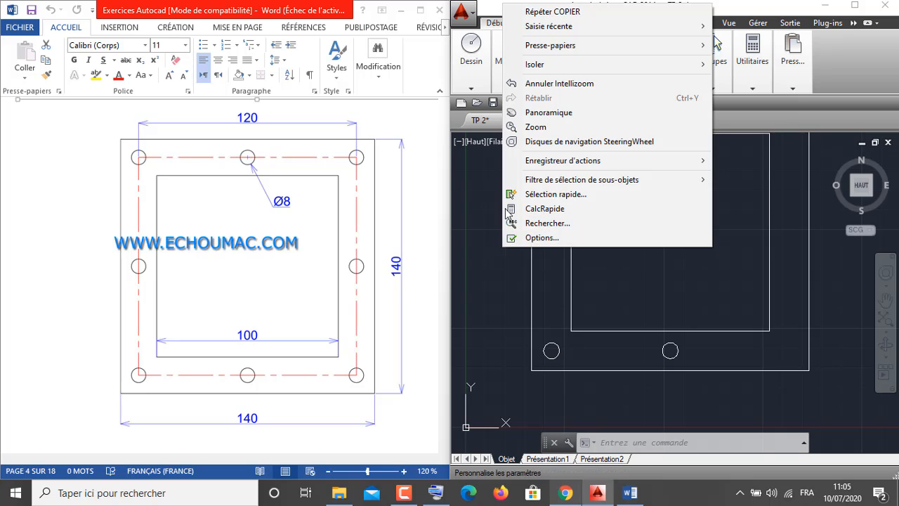
pyautogui.click(579, 12)
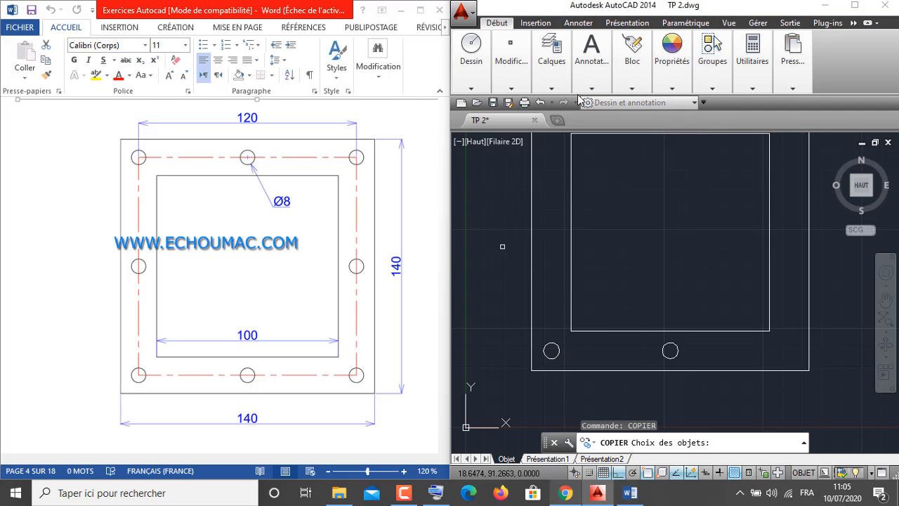
pyautogui.click(664, 354)
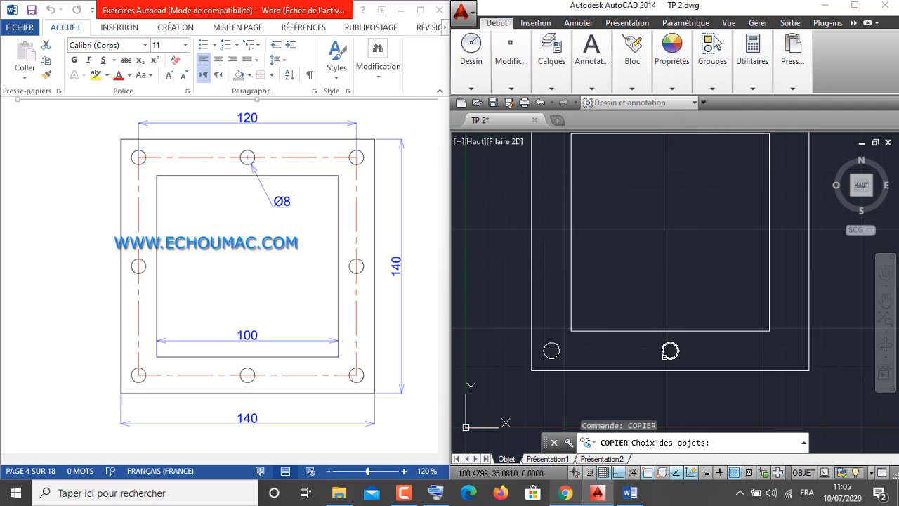
pyautogui.click(665, 353)
pyautogui.press('Return')
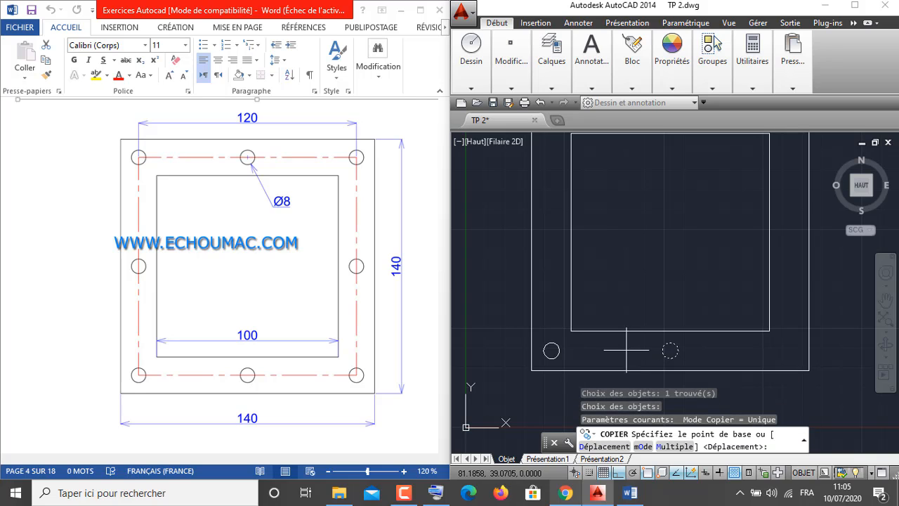
pyautogui.click(670, 350)
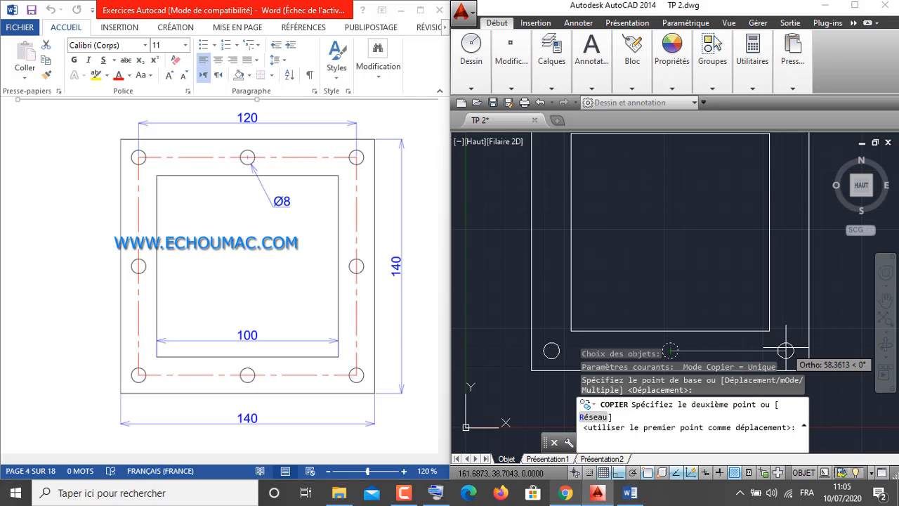
pyautogui.write('60')
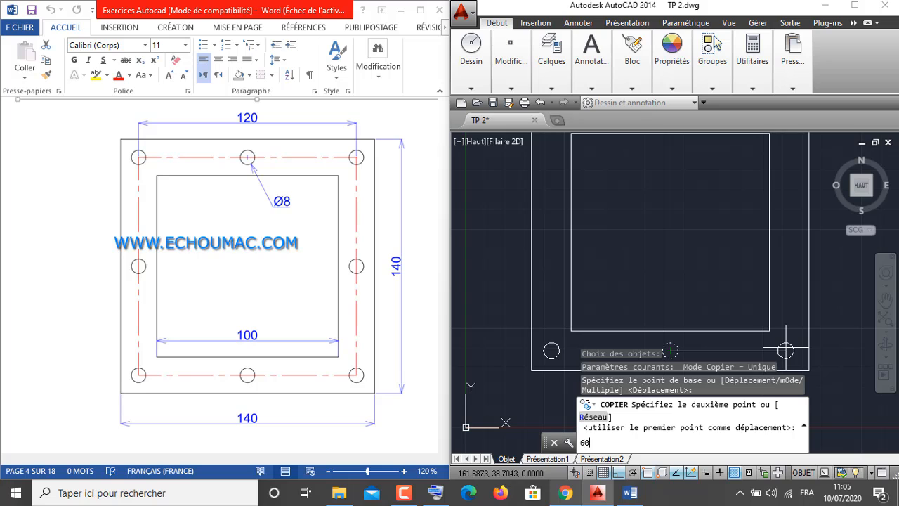
pyautogui.press('Return')
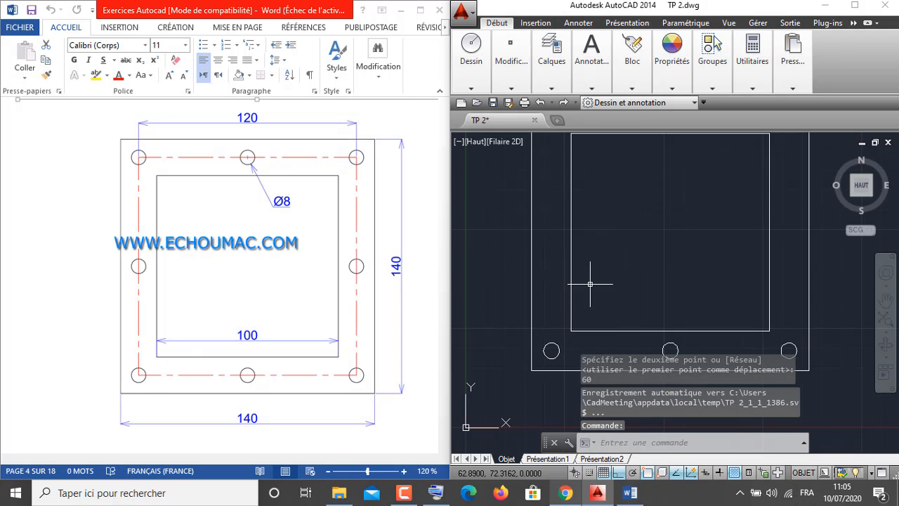
# Copy the two bottom corner circles together 60 straight up, using the lower-left circle's centre as base point
pyautogui.moveTo(582, 281); pyautogui.dragTo(569, 231, button='middle')
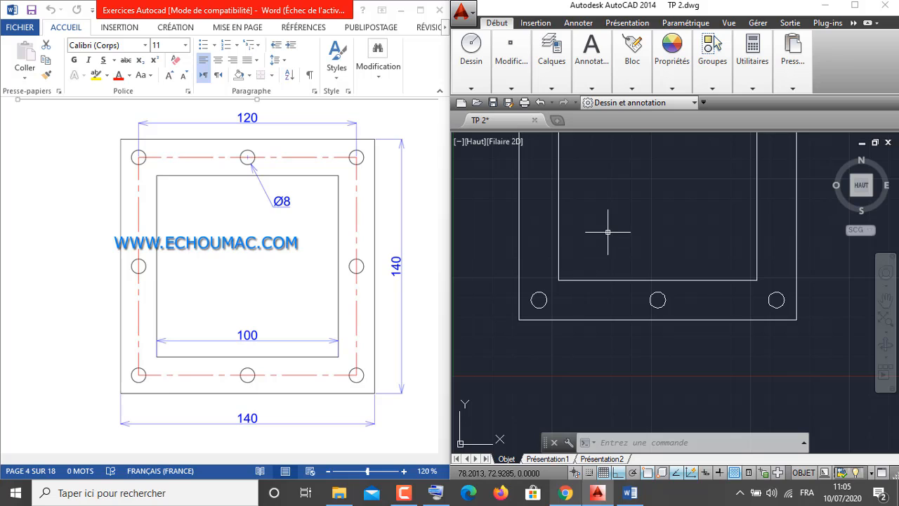
pyautogui.moveTo(607, 232); pyautogui.dragTo(603, 321, button='middle')
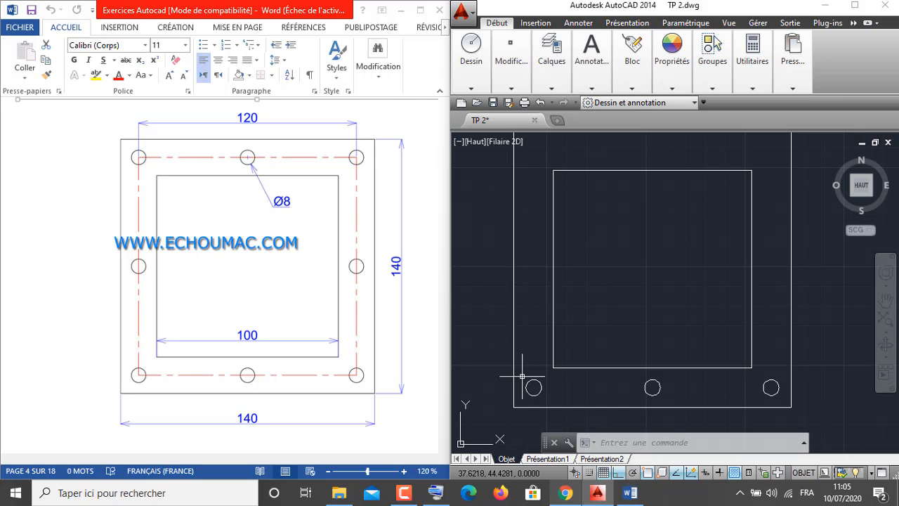
pyautogui.rightClick(481, 234)
pyautogui.click(497, 244)
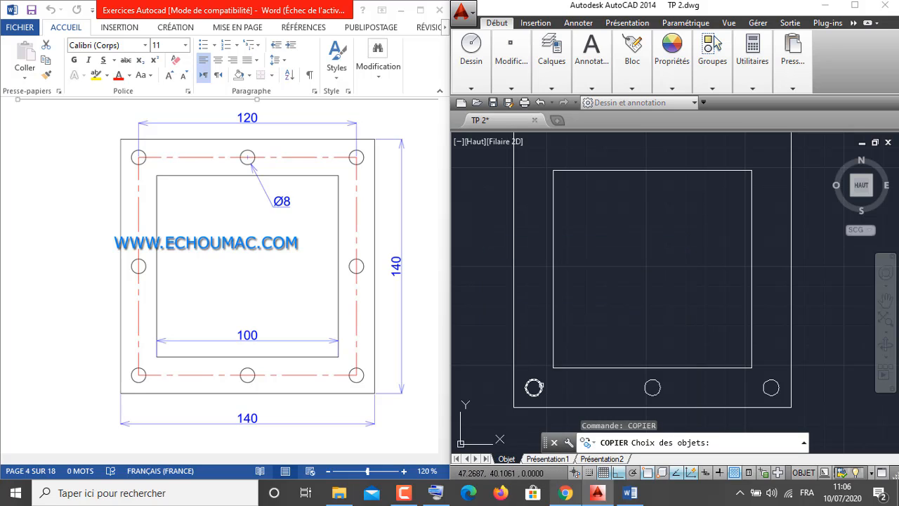
pyautogui.click(534, 387)
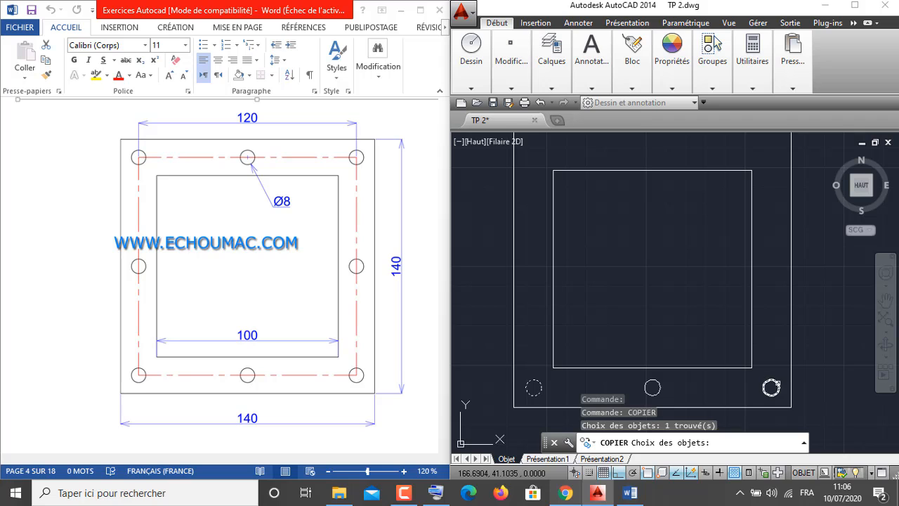
pyautogui.click(771, 387)
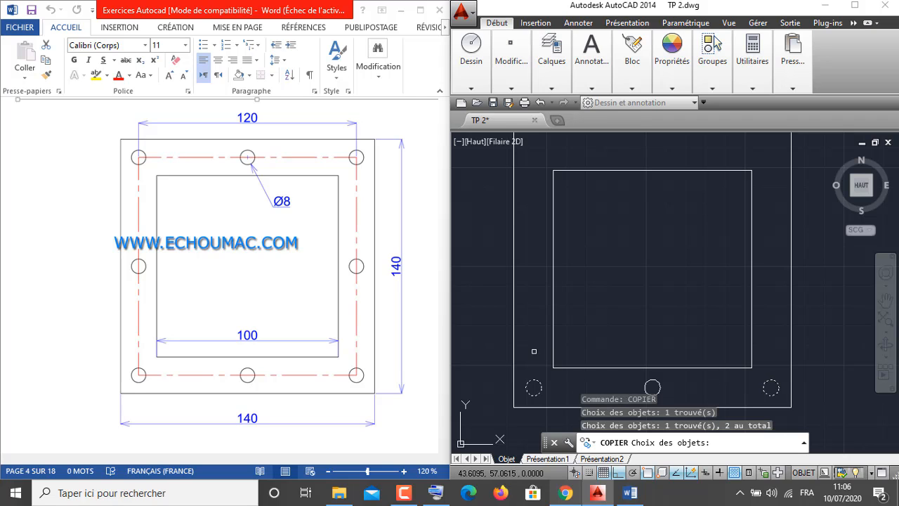
pyautogui.press('Return')
pyautogui.click(534, 386)
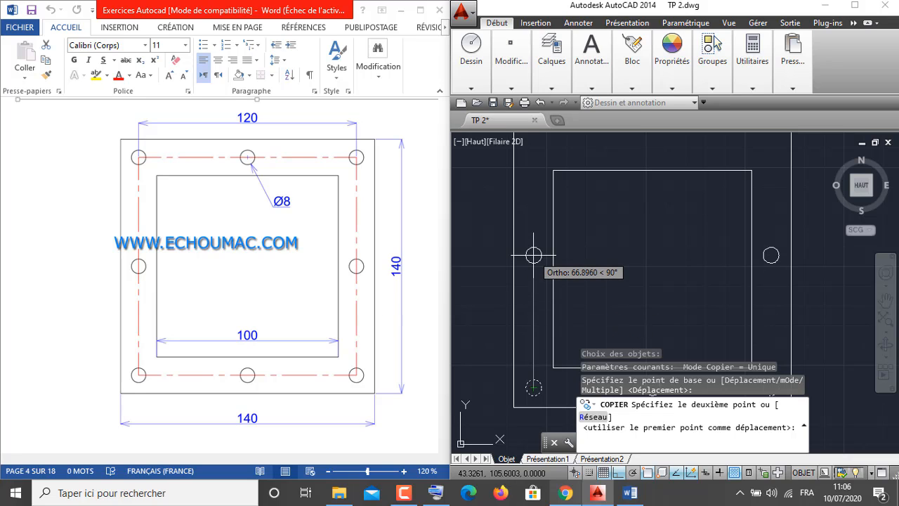
pyautogui.write('60')
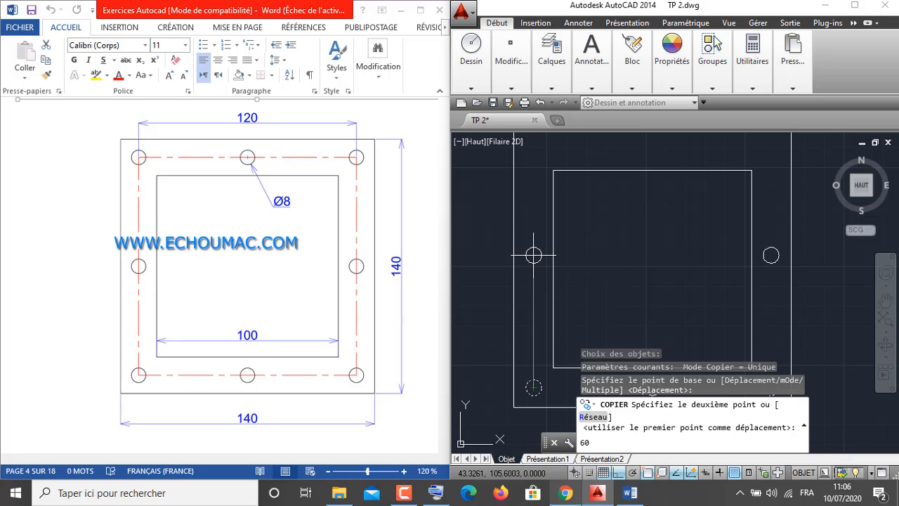
pyautogui.press('Return')
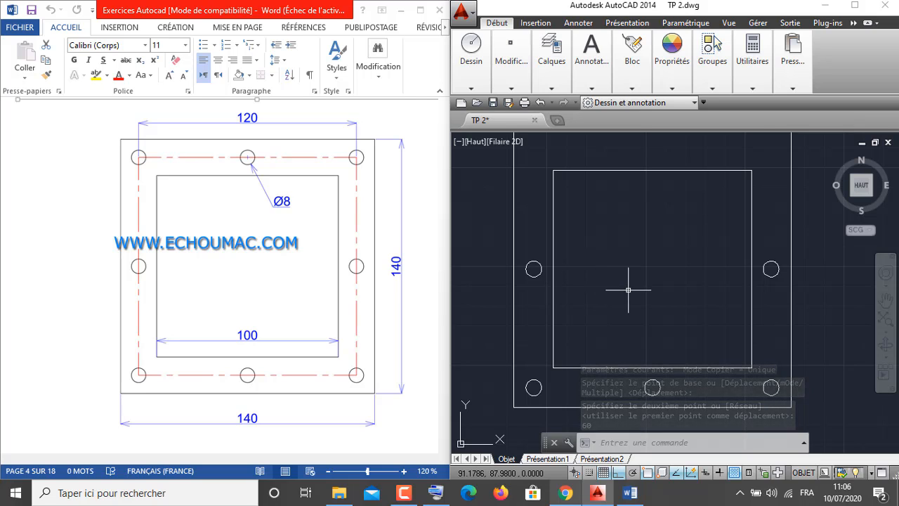
# Mirror the three bottom circles about the horizontal line through the two mid-height side circles, keeping the source objects
pyautogui.scroll(-3, 628, 289)
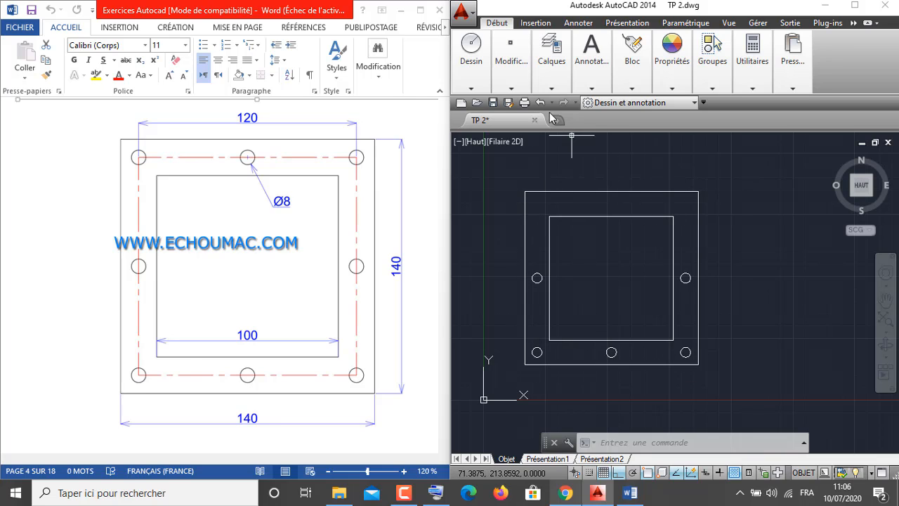
pyautogui.moveTo(511, 88)
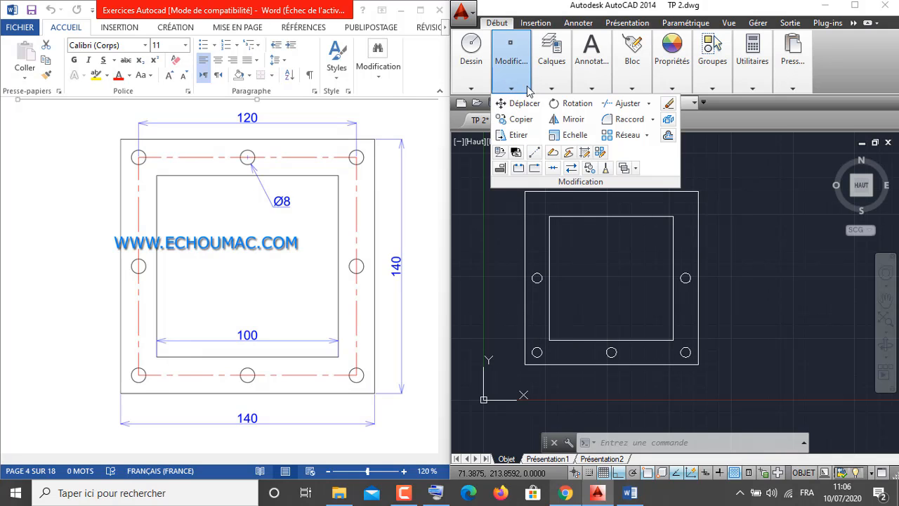
pyautogui.click(570, 120)
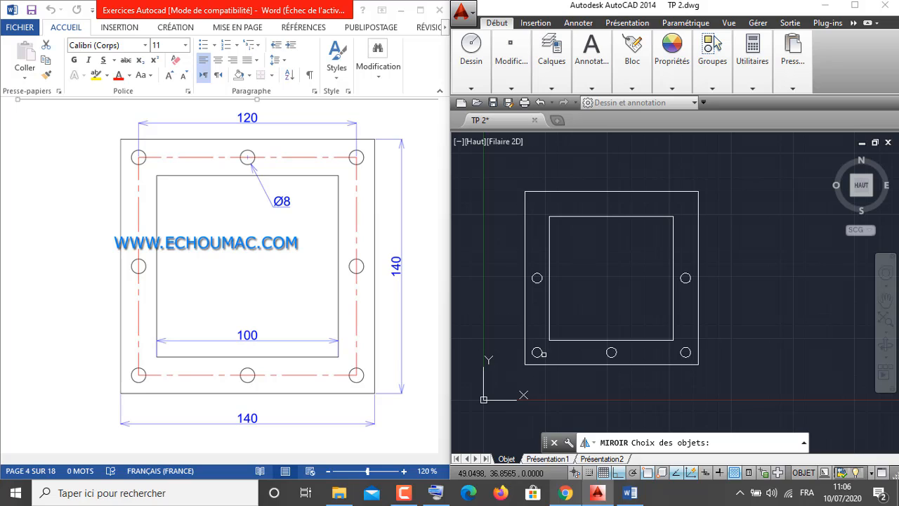
pyautogui.click(537, 352)
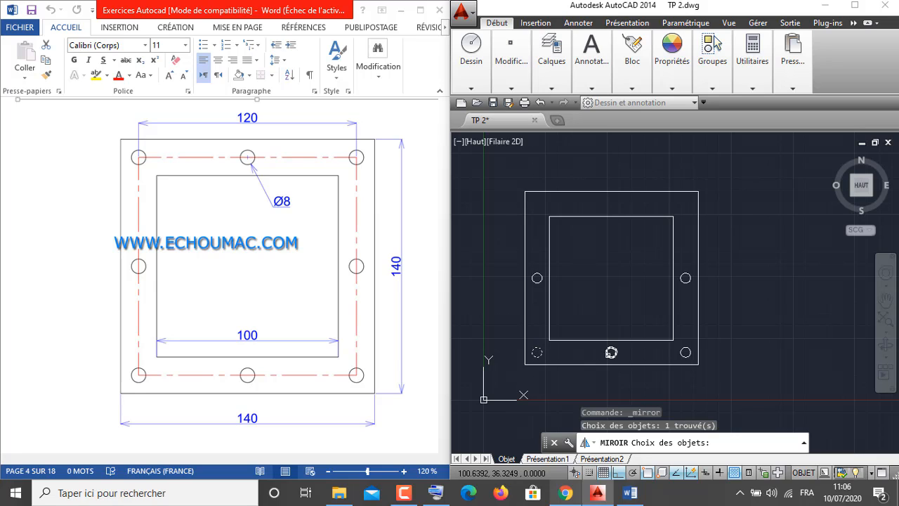
pyautogui.click(607, 351)
pyautogui.click(685, 351)
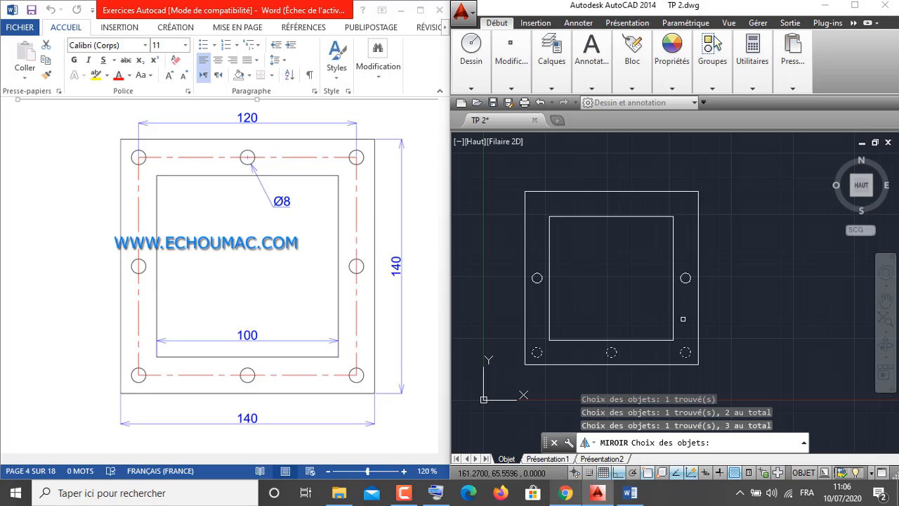
pyautogui.press('Return')
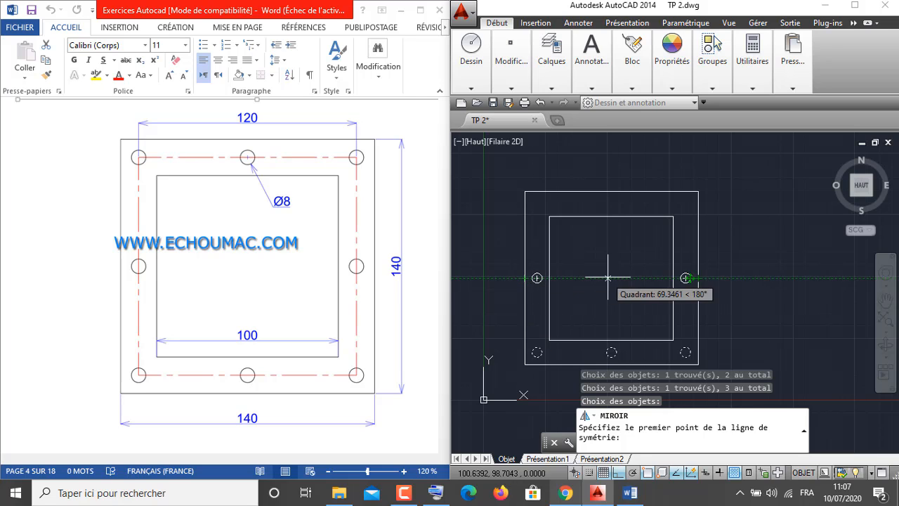
pyautogui.click(684, 278)
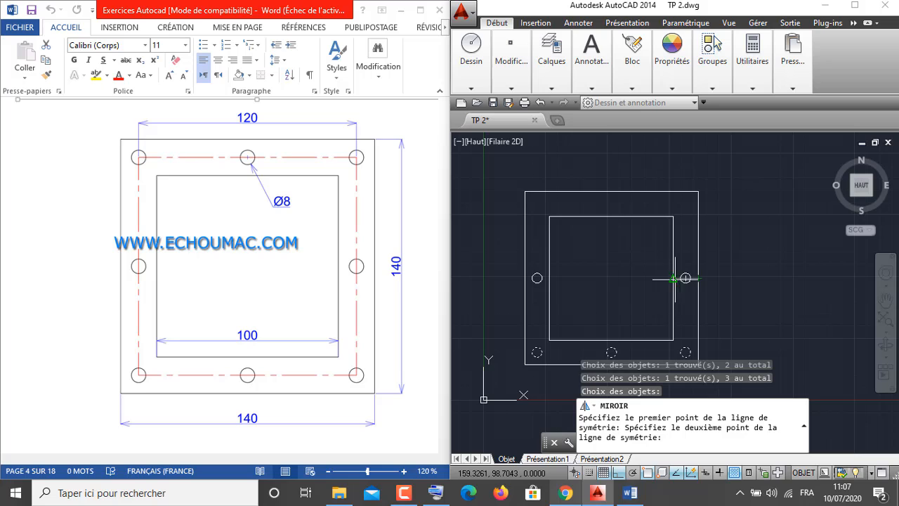
pyautogui.click(523, 278)
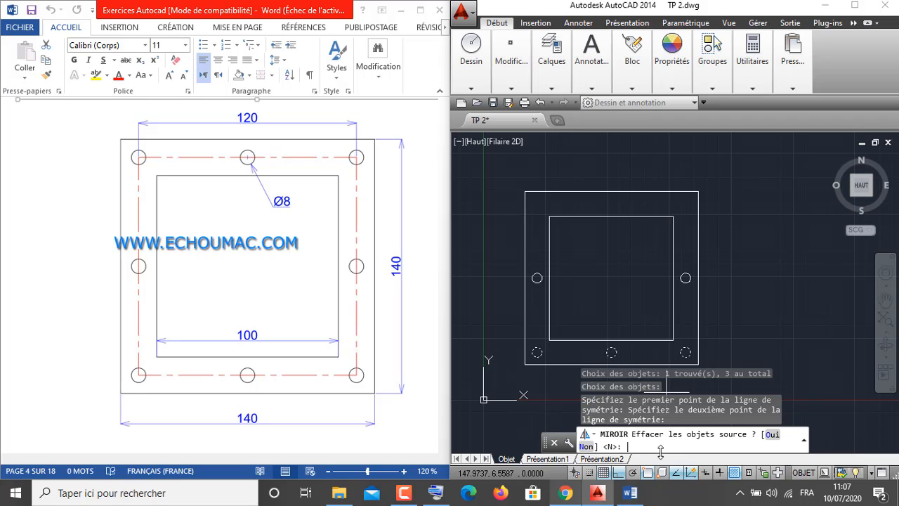
pyautogui.press('Return')
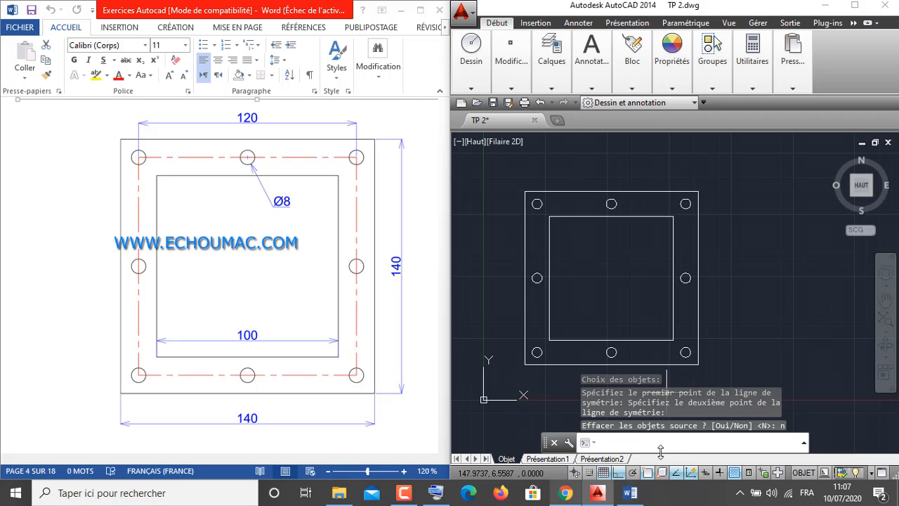